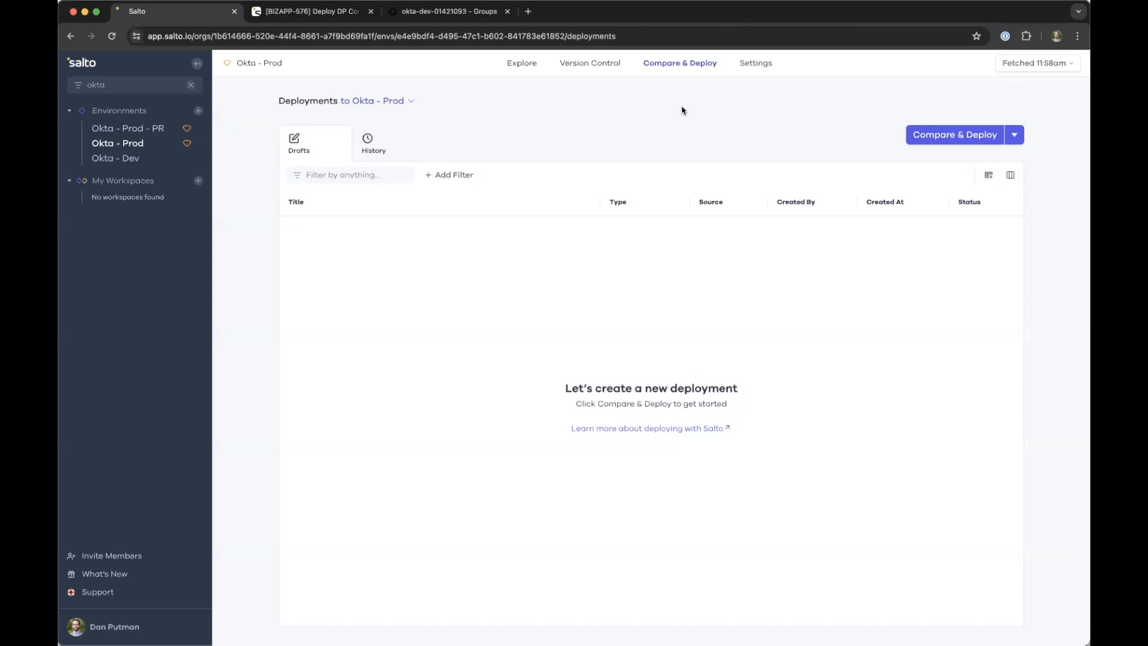
- Create a Compare & Deploy deployment from Okta - Dev to Okta - Prod with the title BIZAPP-576
left_click(942, 141)
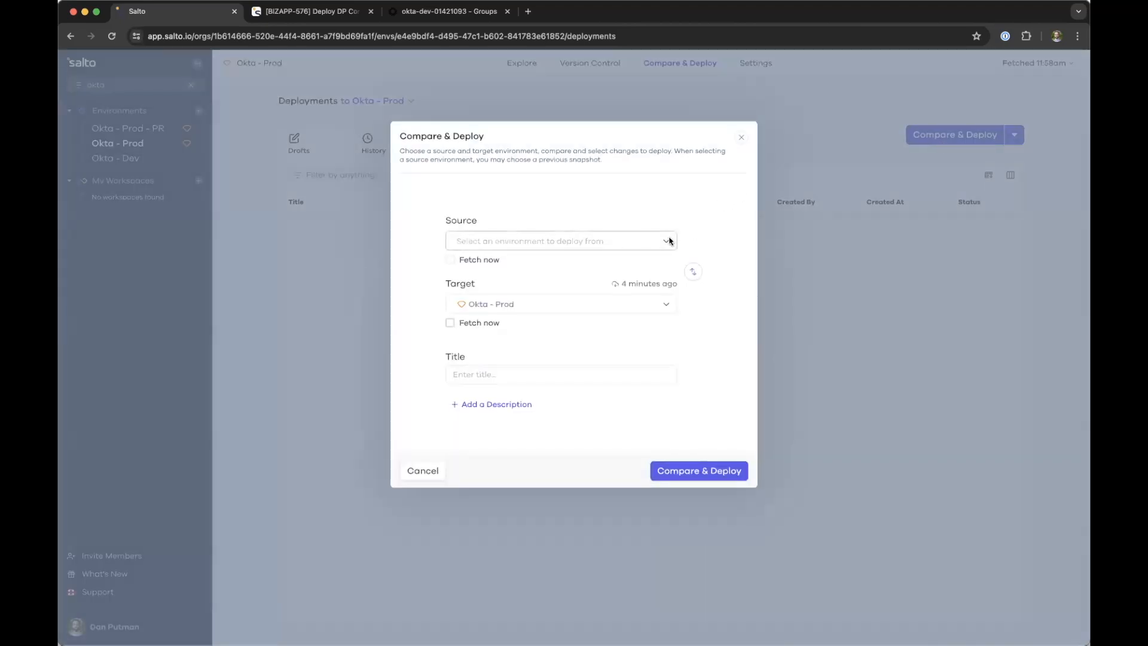
left_click(670, 240)
type("okta")
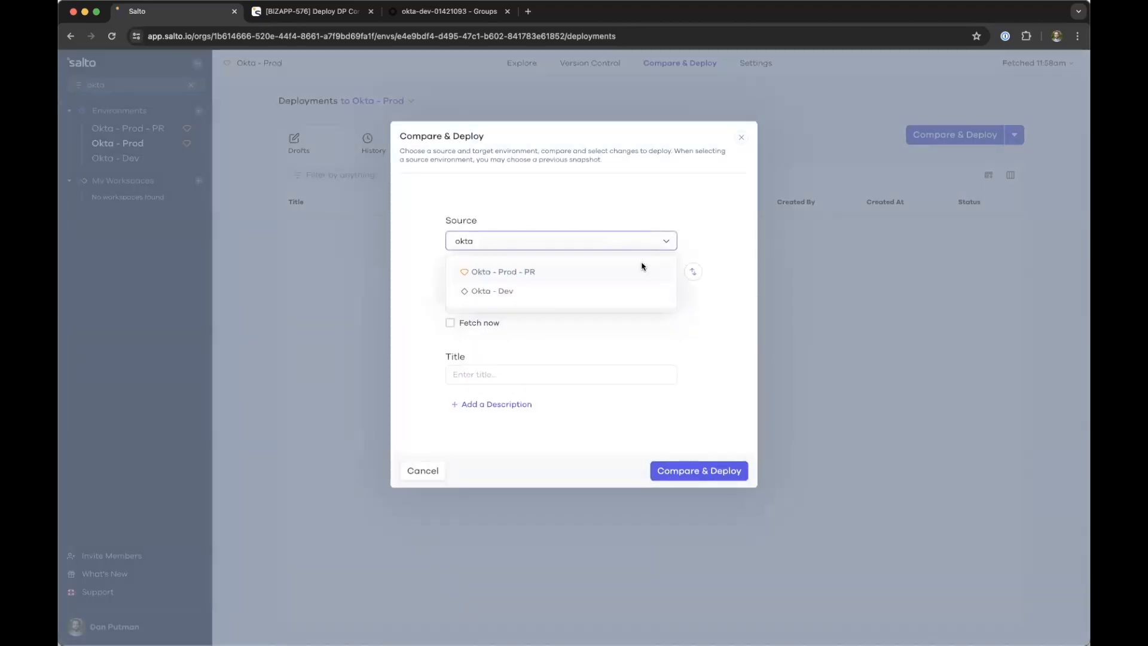
left_click(619, 289)
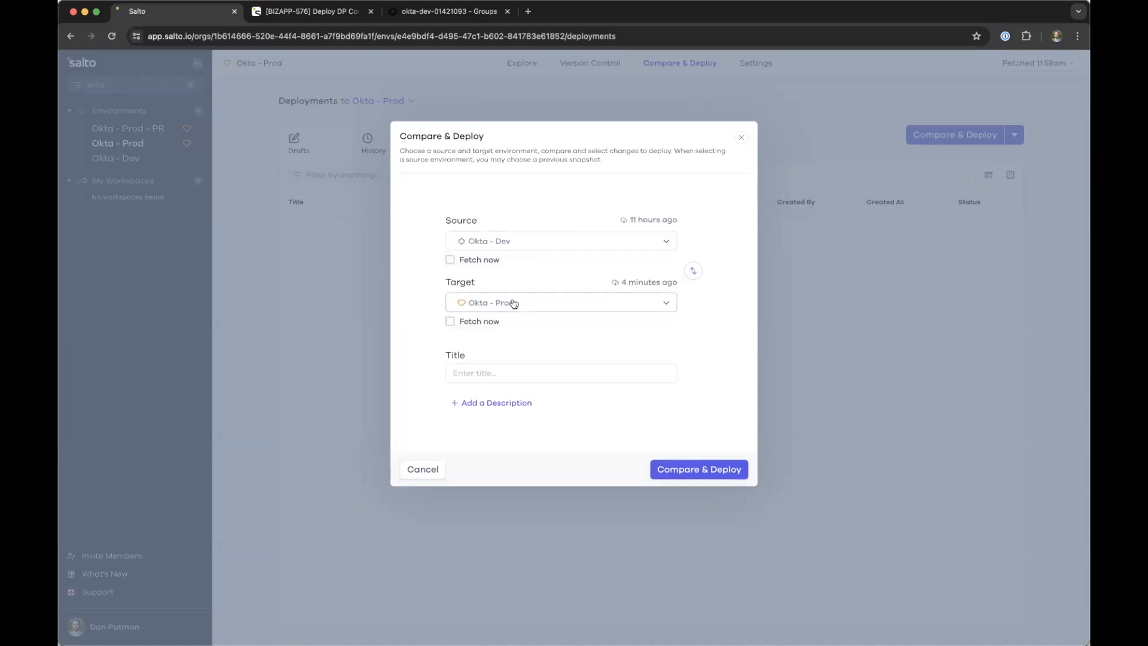
left_click(552, 368)
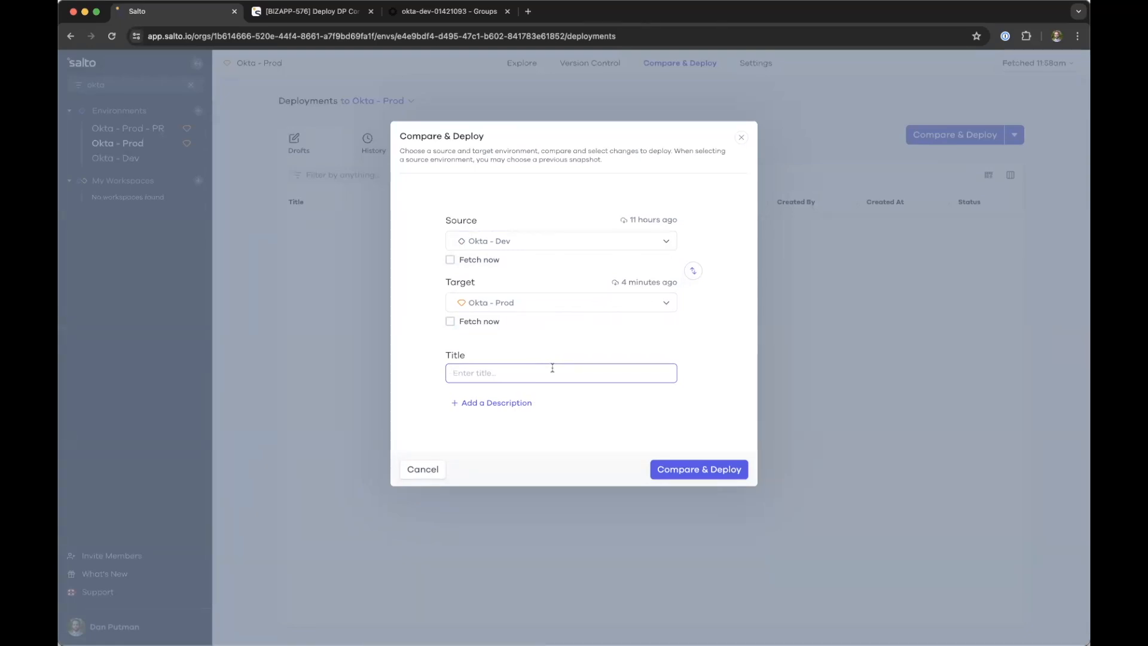
type("BIZAPP-576")
left_click(663, 470)
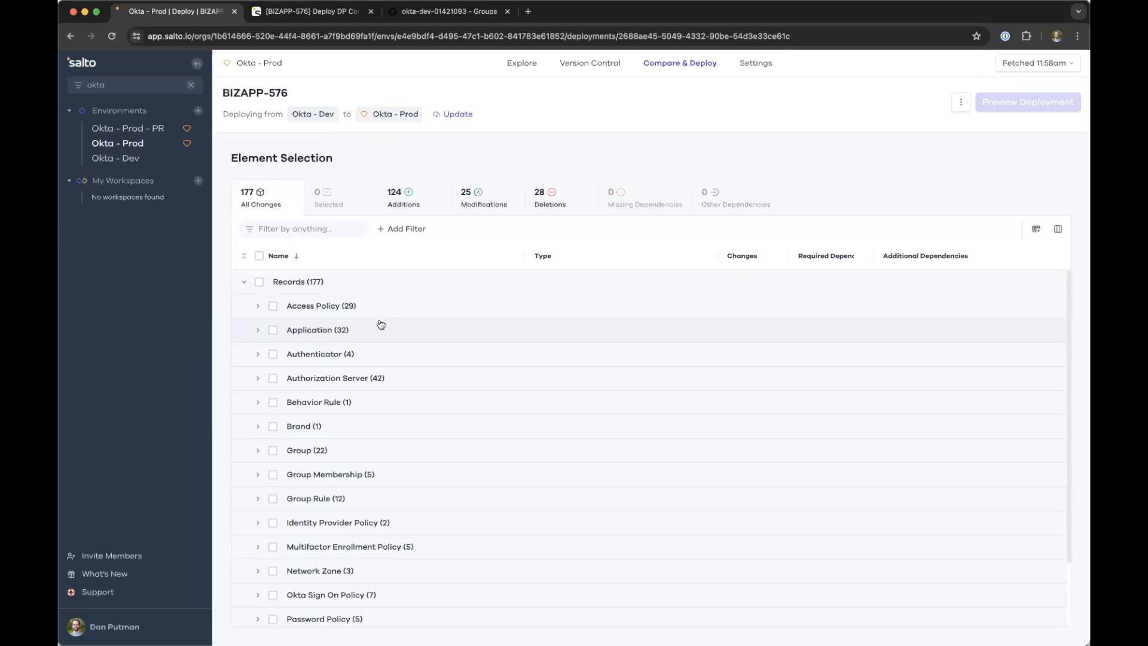
- Filter the changes by "DP - Ass" and open the DP - Assign to Contractors group rule
left_click(343, 229)
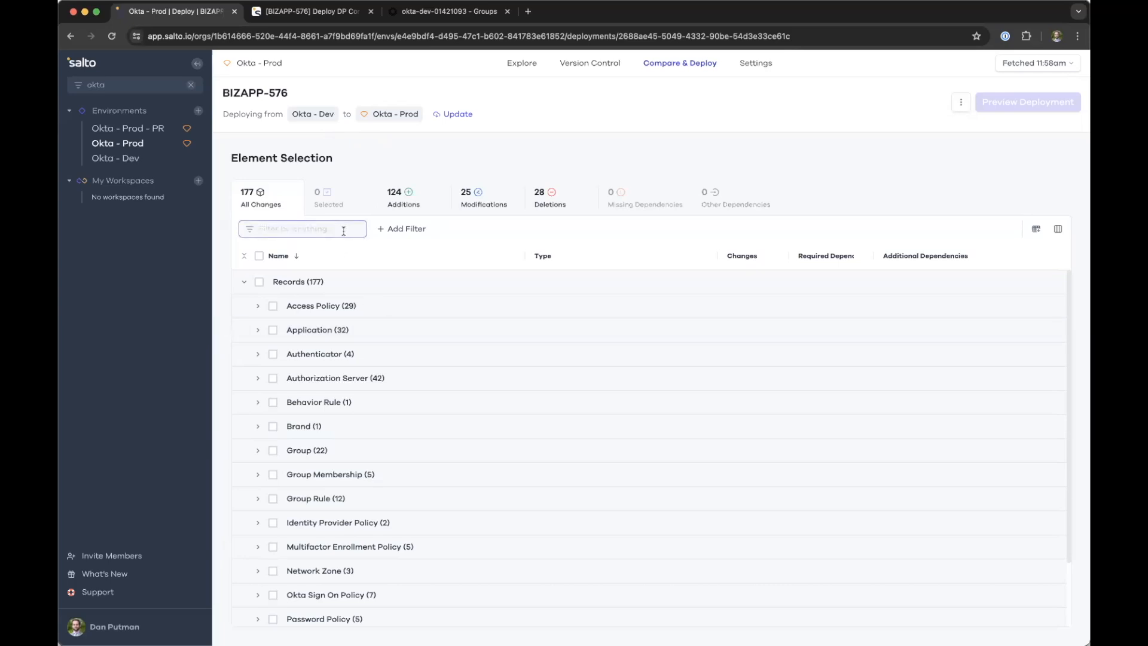
type("DP - Ass")
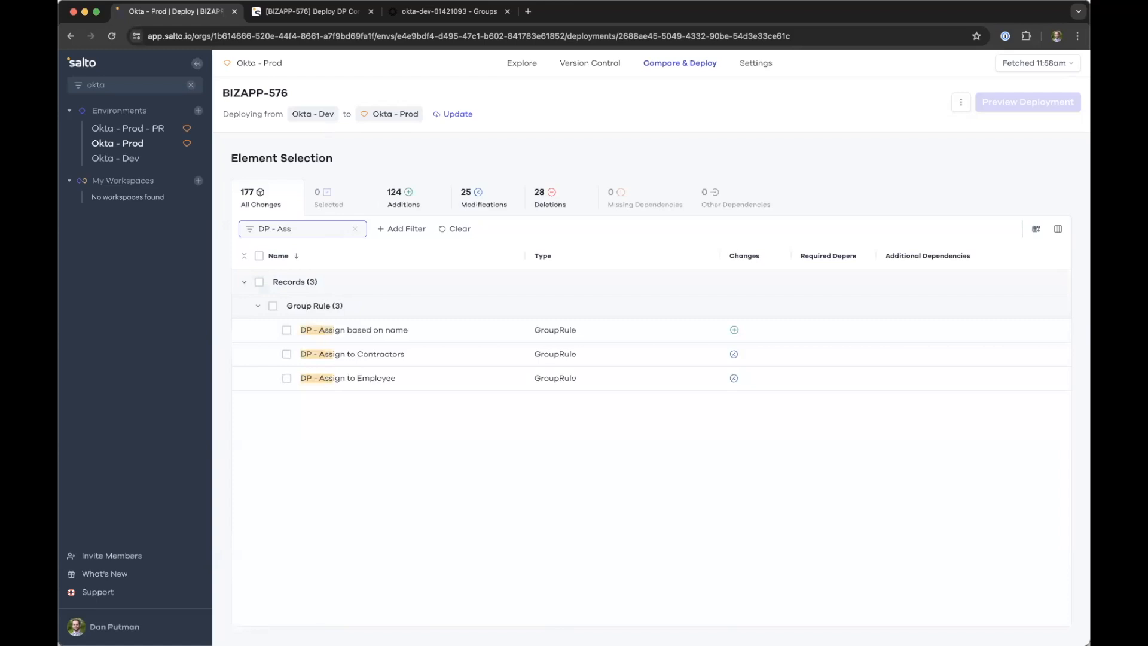
left_click(376, 357)
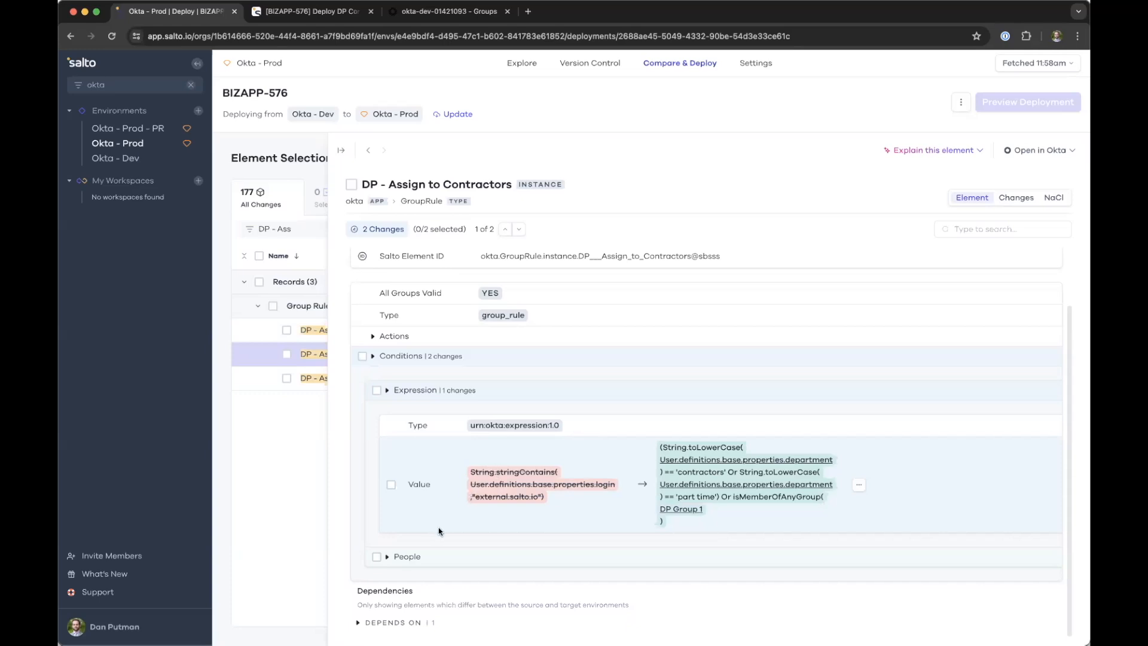
- Review the rule's People exclusion and select only the Expression change under Conditions for deployment
left_click(396, 557)
scroll(445, 594, "down", 2)
mouse_move(514, 613)
scroll(513, 613, "down", 1)
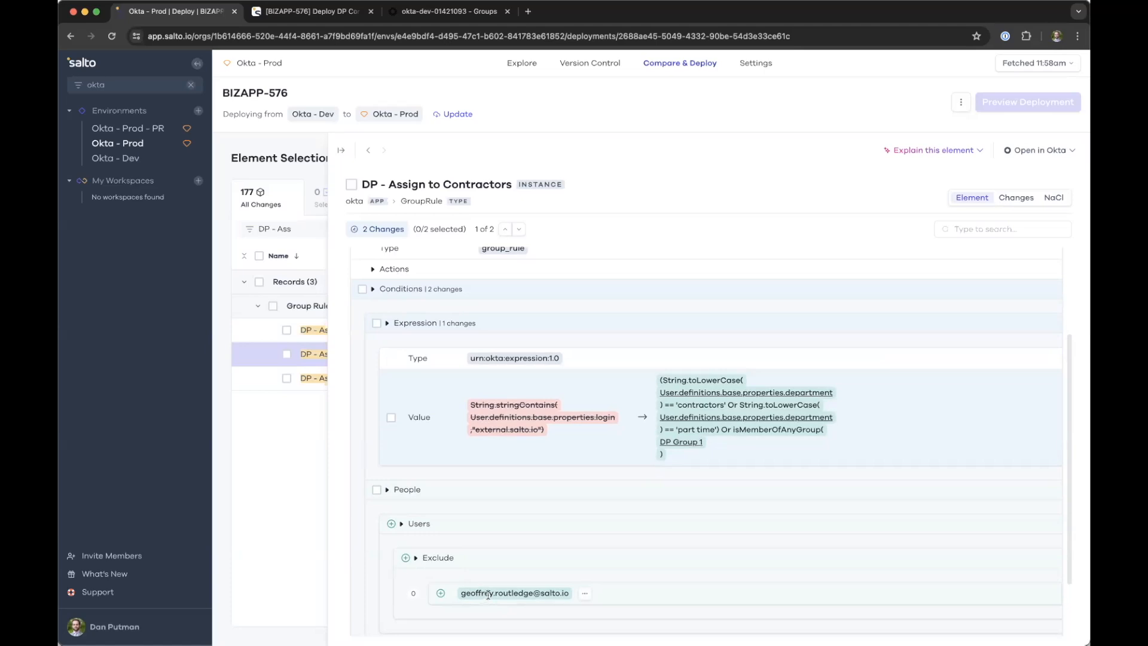
scroll(509, 598, "down", 5)
scroll(509, 598, "down", 1)
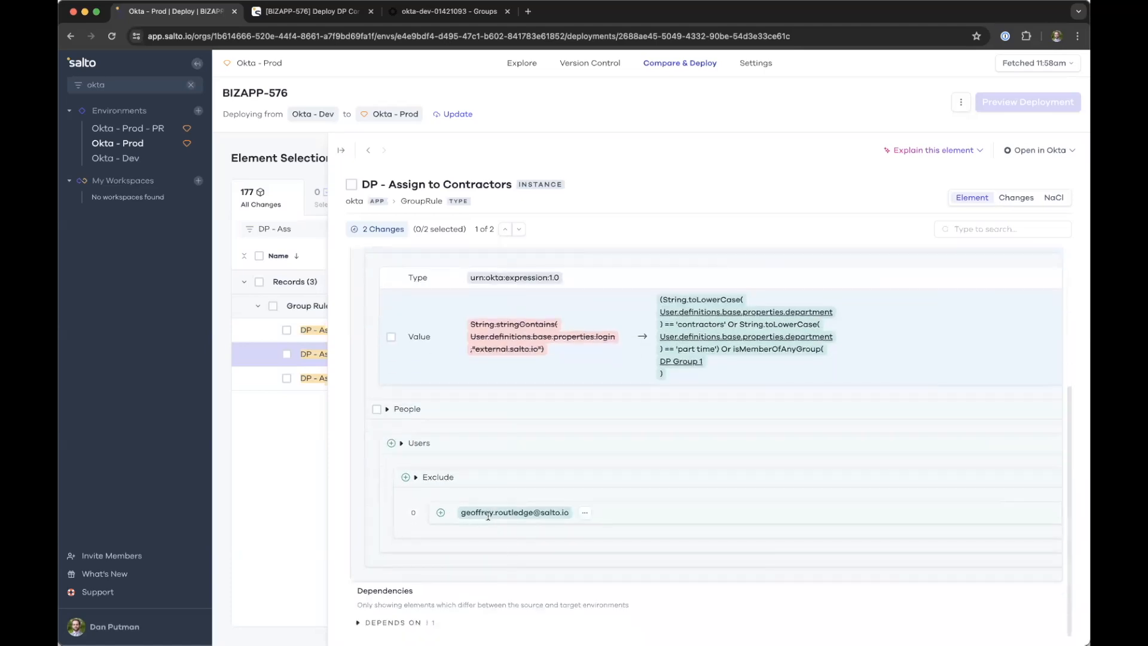
scroll(488, 515, "up", 10)
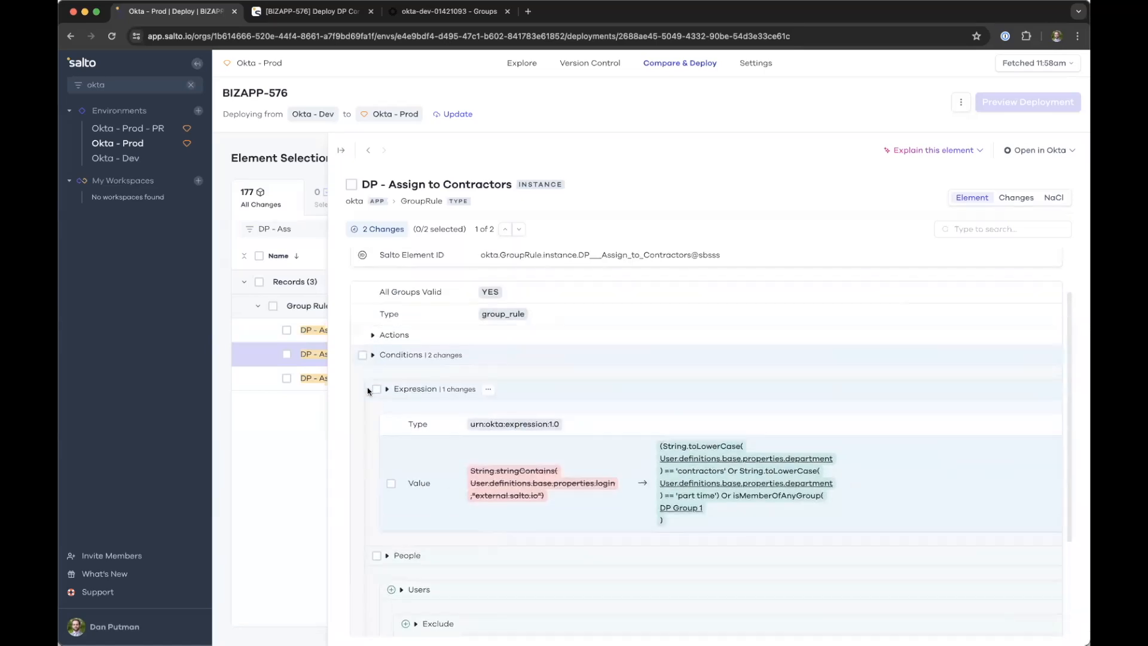
left_click(376, 389)
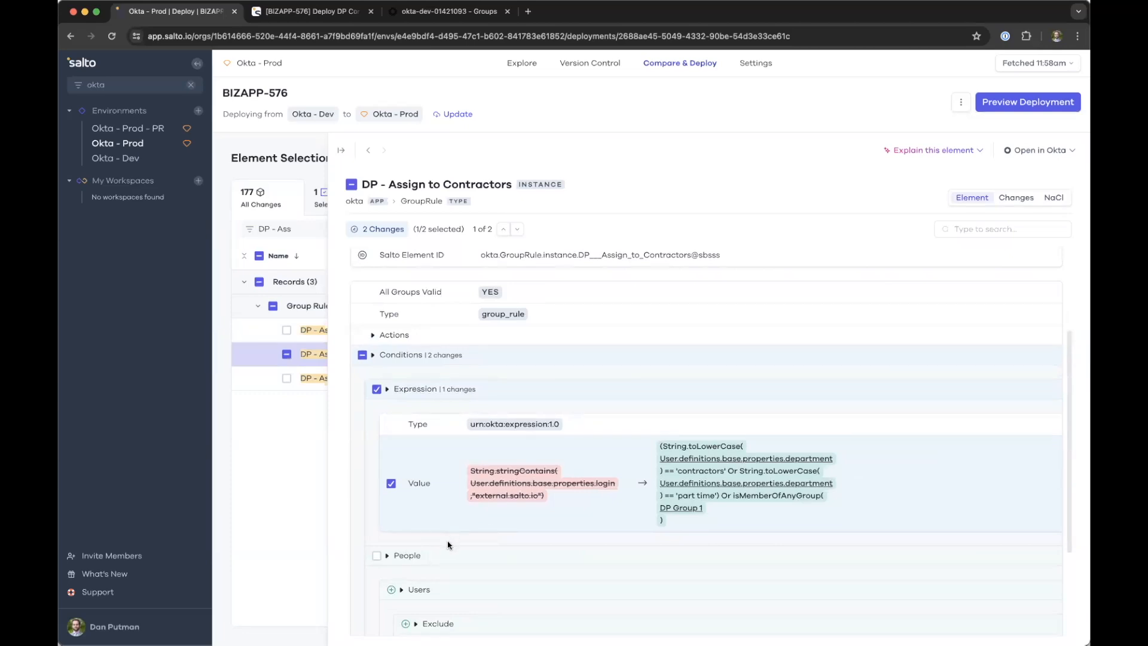
- Add the required dependency DP Group 1 to the selection and close the group rule's details
mouse_move(395, 555)
scroll(505, 399, "up", 3)
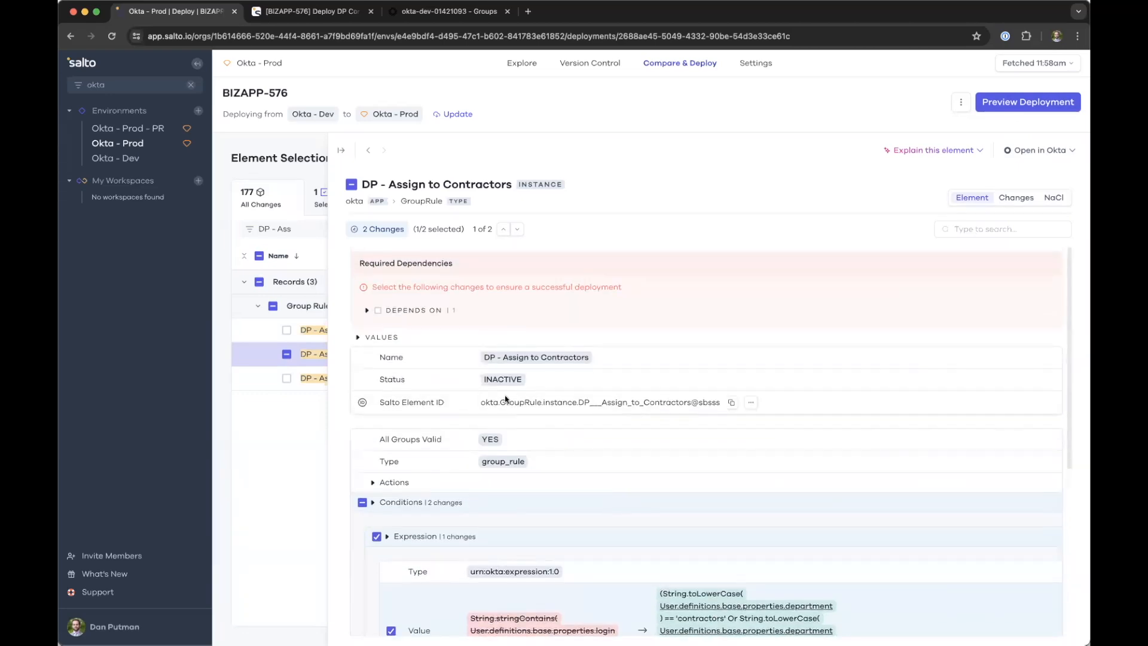
left_click(368, 311)
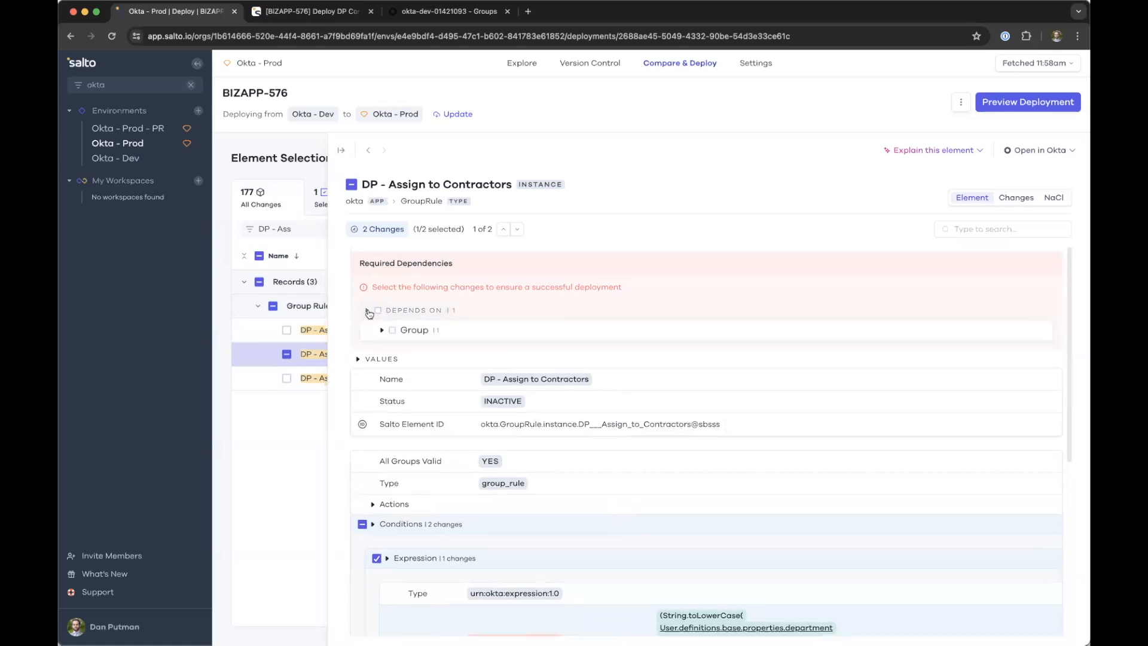
left_click(381, 330)
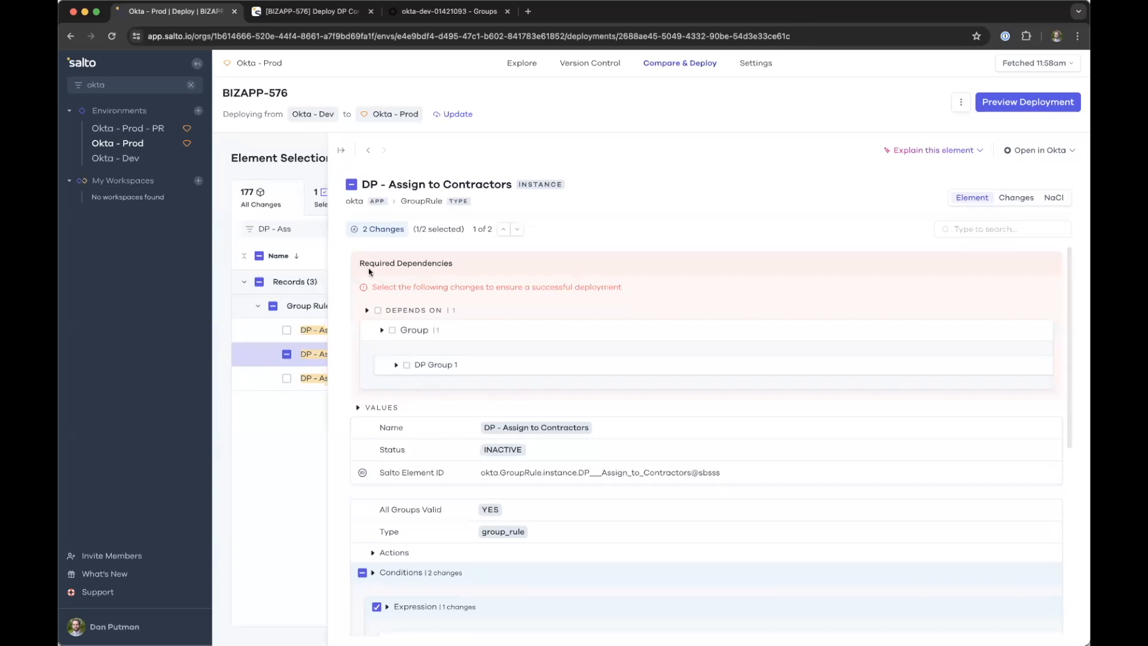
left_click(407, 365)
left_click(288, 461)
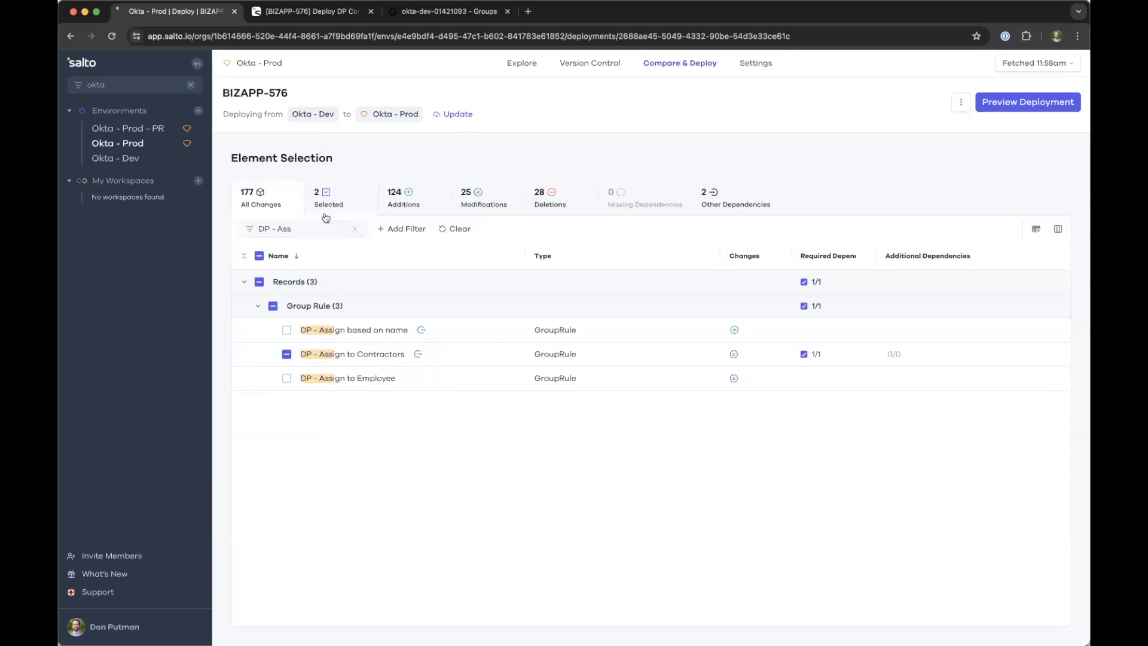
- Preview the deployment's added and modified elements and deploy them to Okta - Prod
left_click(1002, 106)
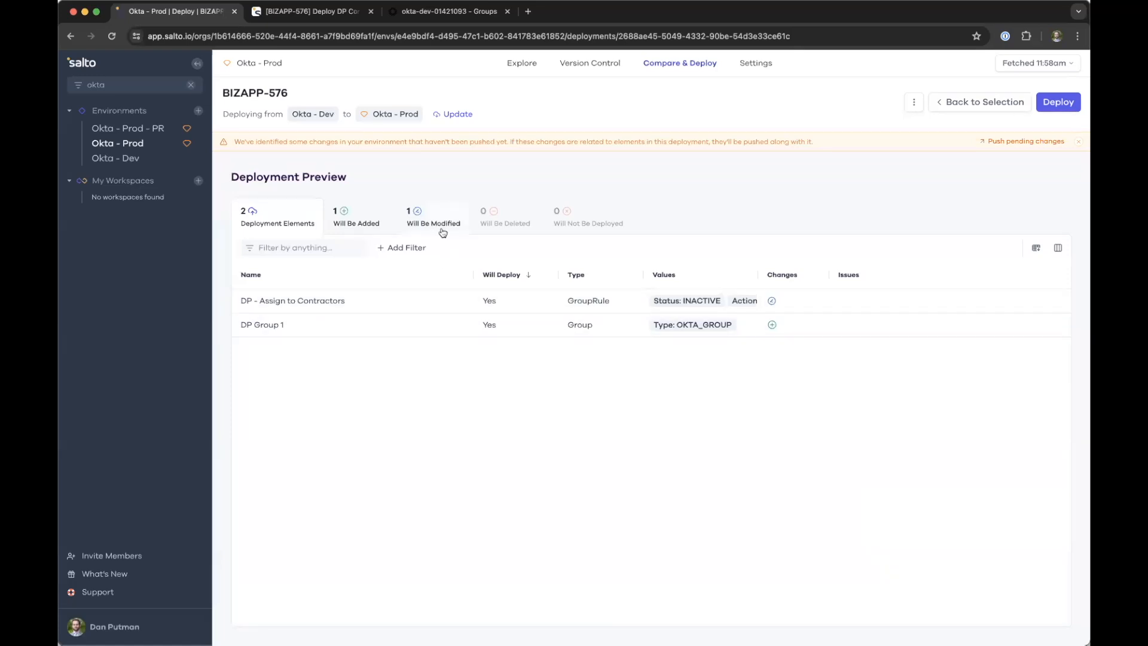
left_click(351, 230)
left_click(412, 226)
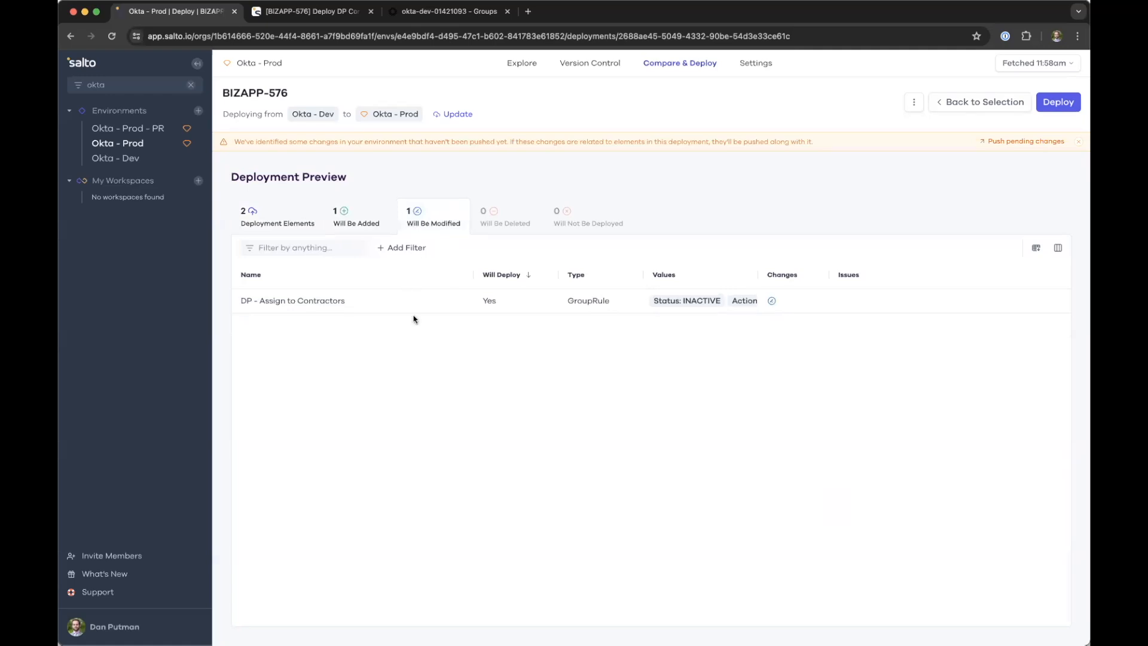
left_click(311, 223)
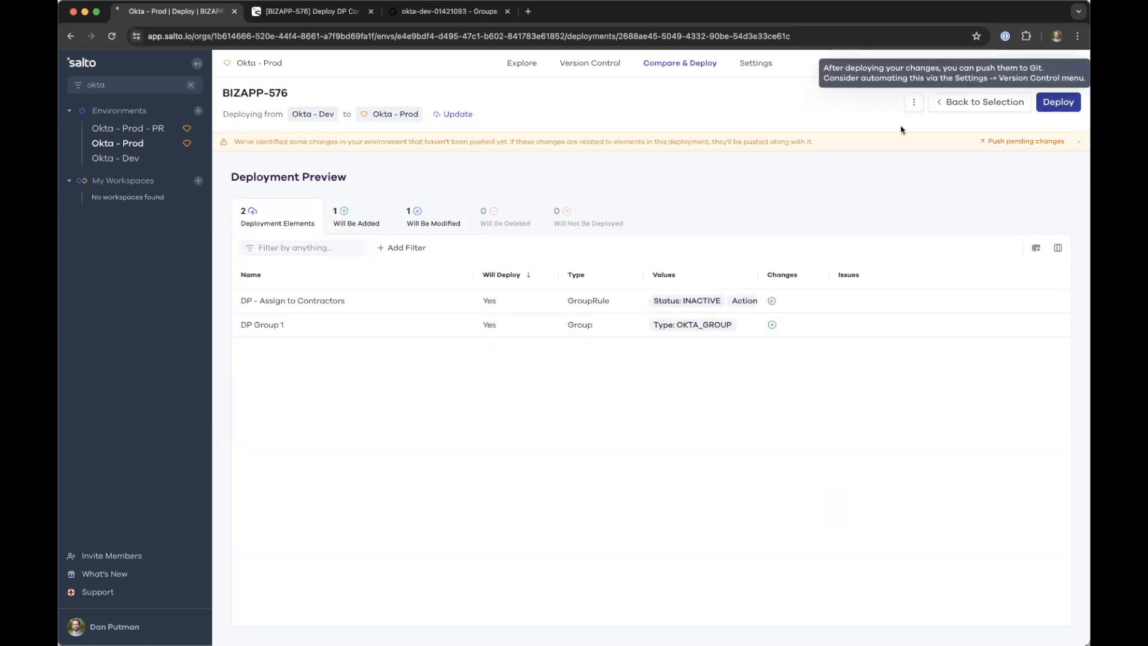
left_click(1042, 114)
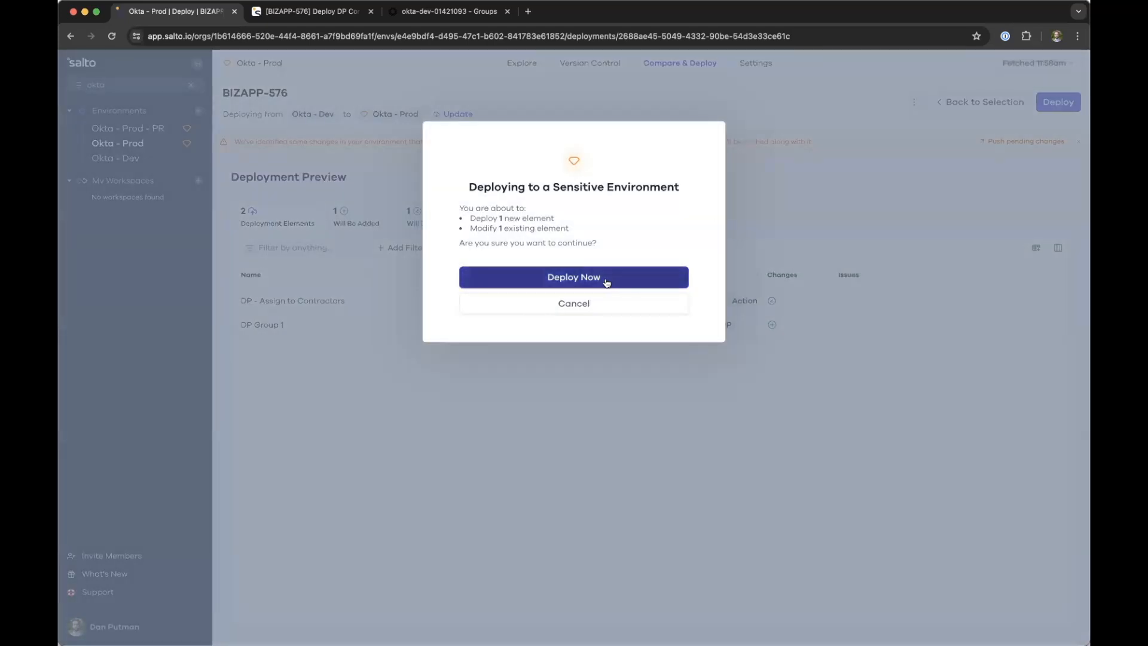
left_click(589, 282)
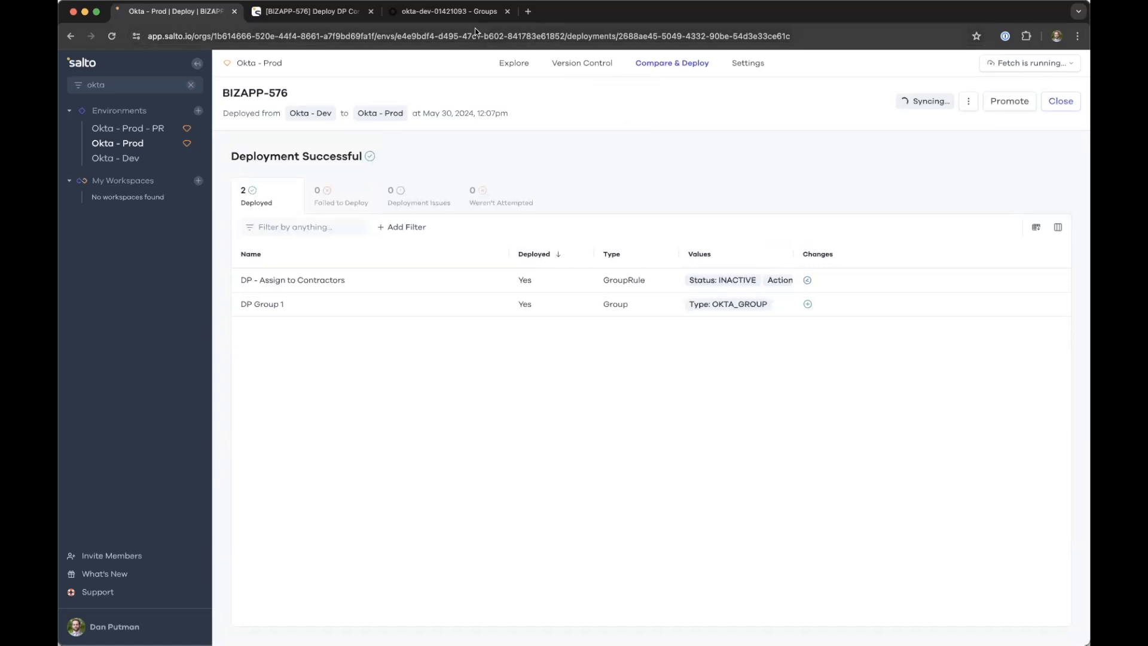
- Switch to the Okta admin console, refresh the Groups list, and examine the DP - Assign to Contractors rule's condition
left_click(470, 12)
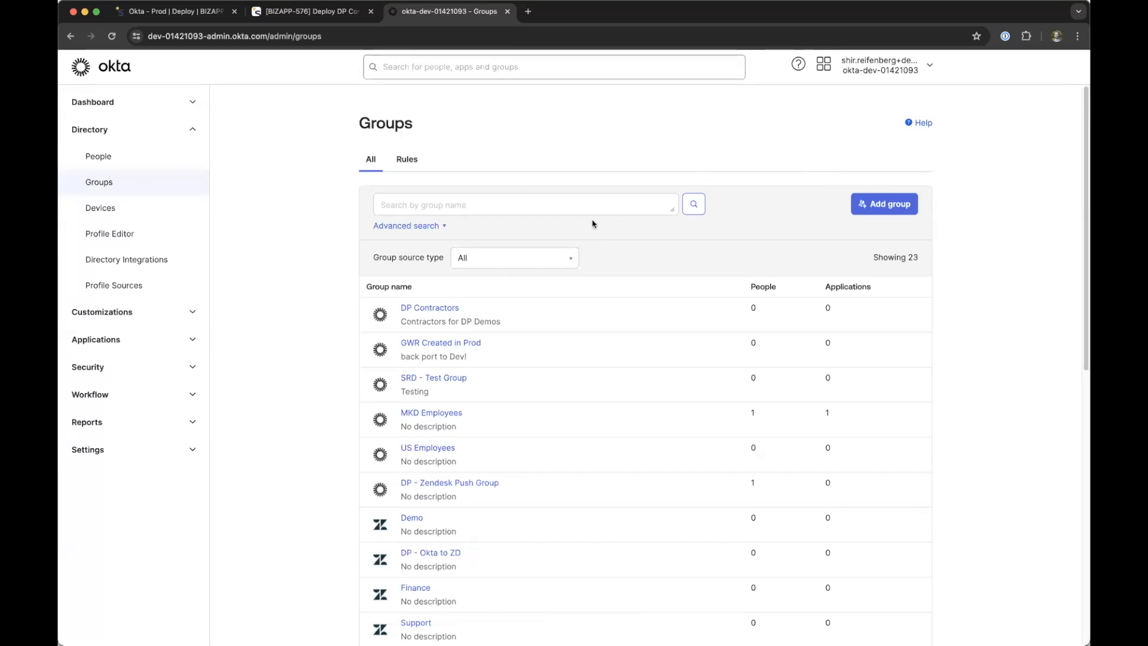
key("super+r")
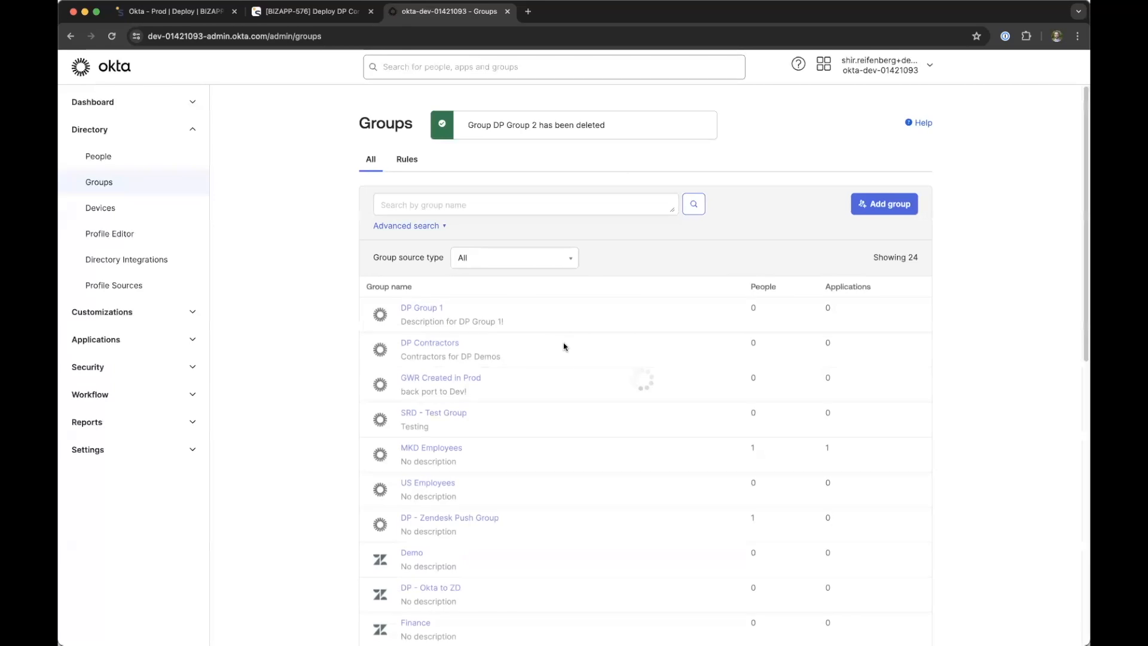
left_click(407, 159)
left_click(456, 257)
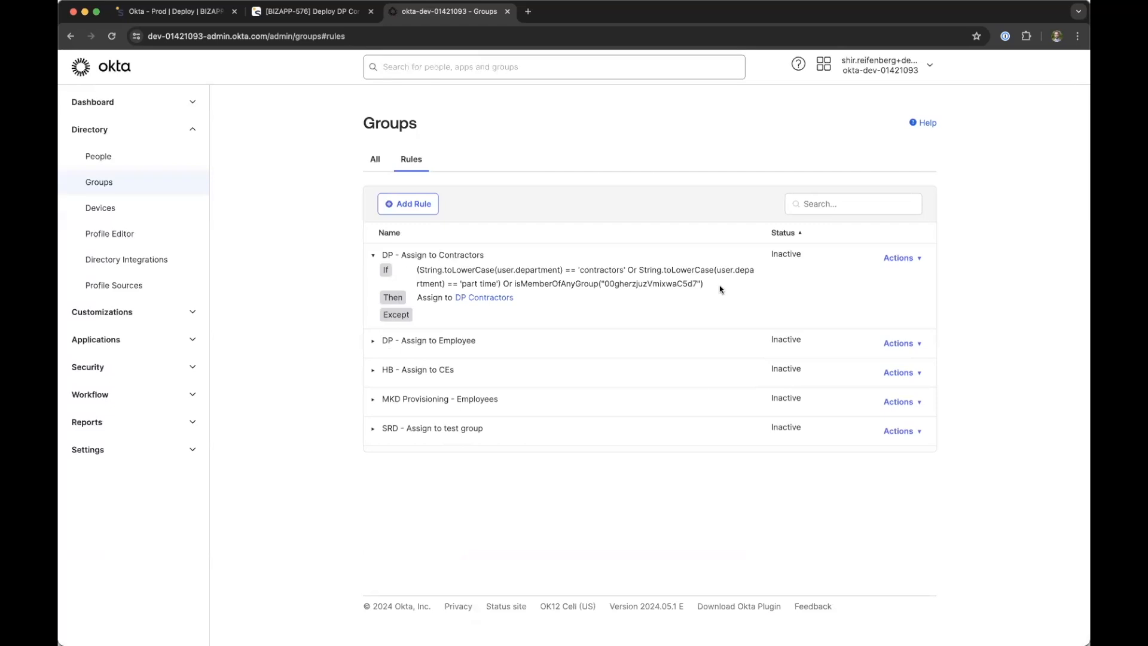
left_click(654, 283)
left_click(533, 262)
left_click_drag(603, 284, 695, 285)
left_click(695, 284)
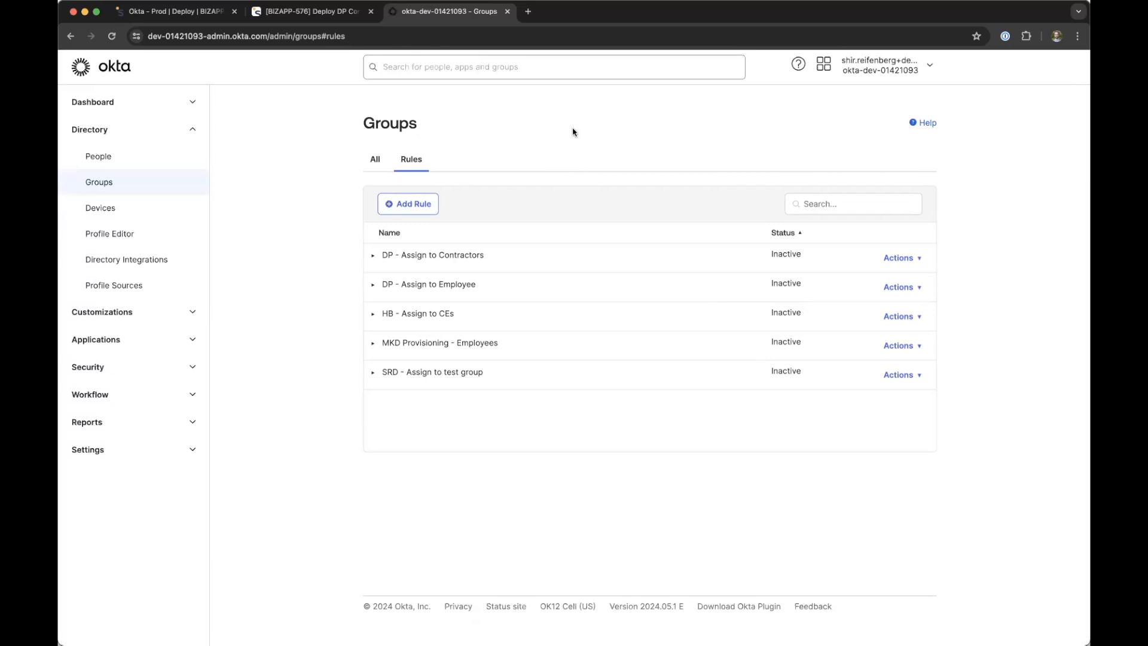
- Return to Salto and create a deployment restoring Okta - Prod to today's May 30, 2024, 11:56am version
left_click(165, 13)
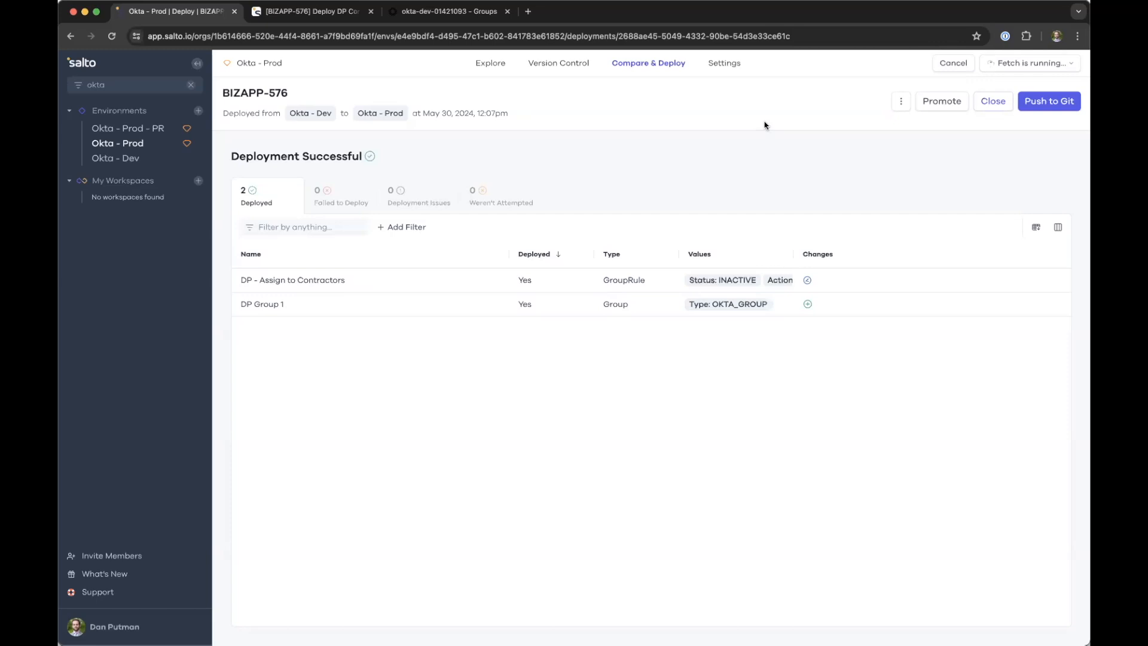
left_click(661, 67)
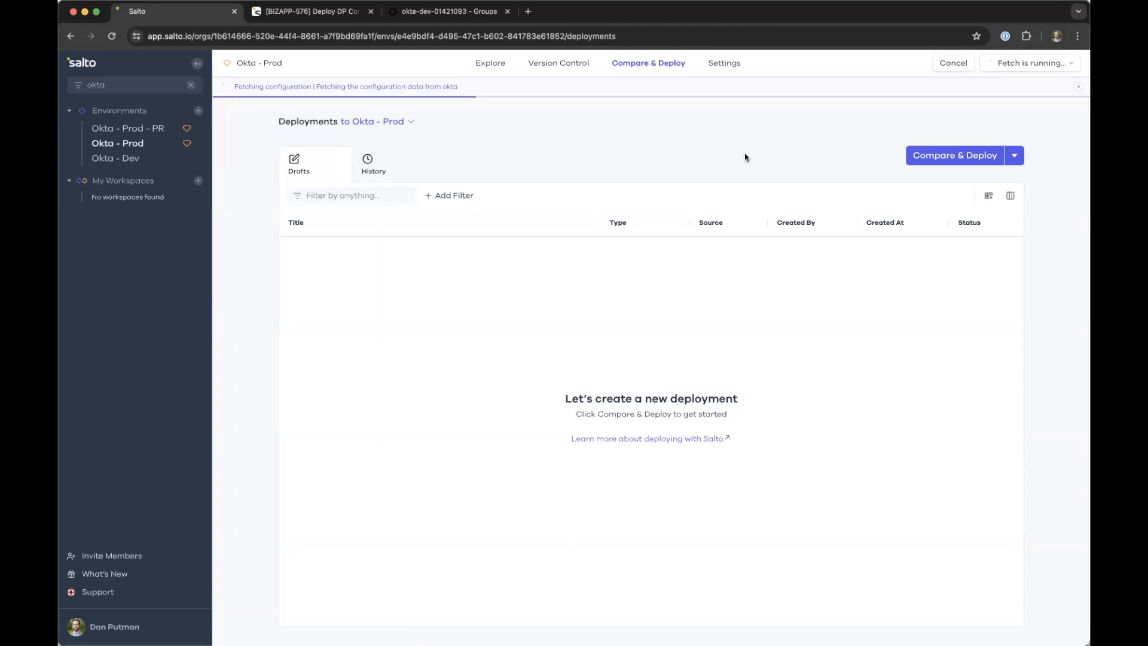
left_click(1015, 157)
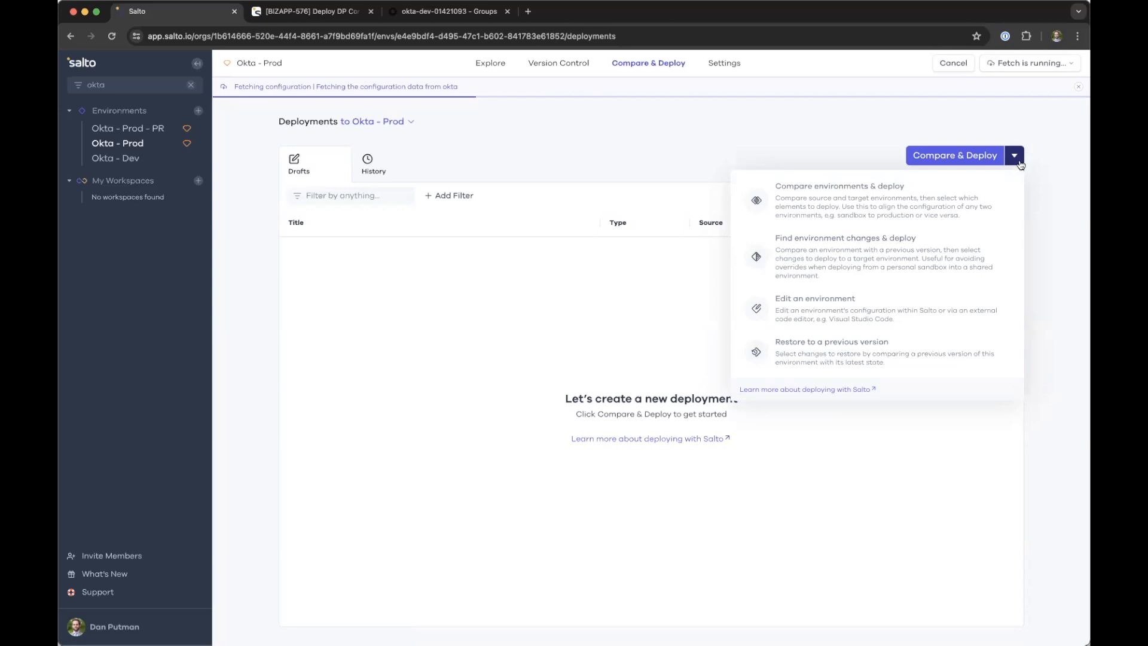
left_click(868, 352)
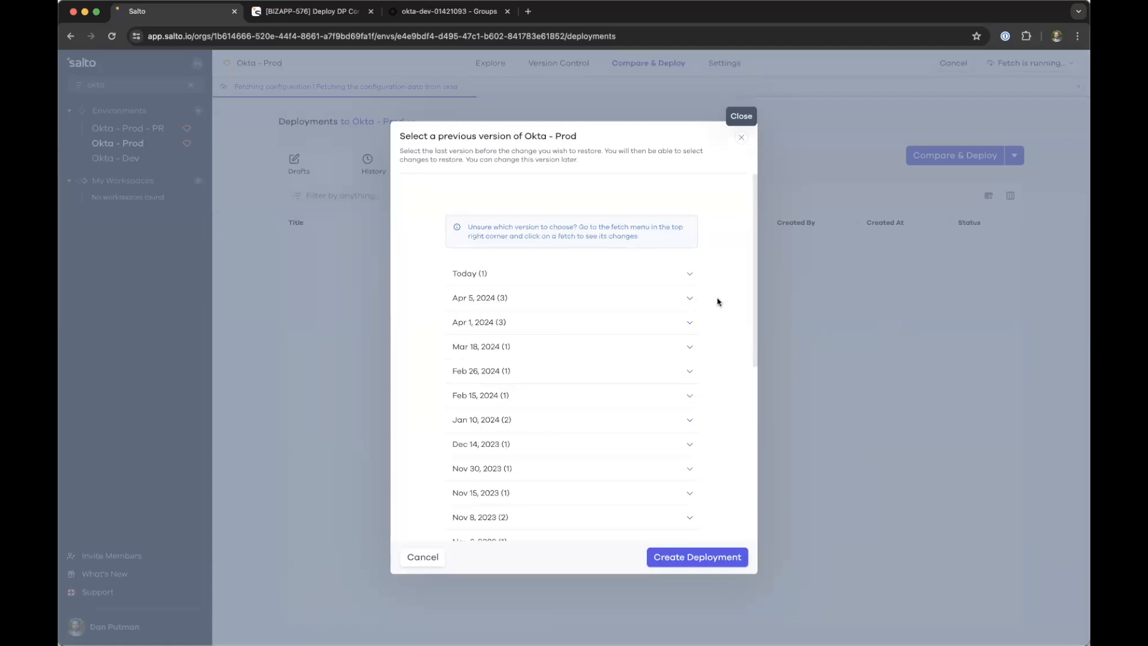
left_click(690, 276)
left_click(597, 300)
left_click(697, 556)
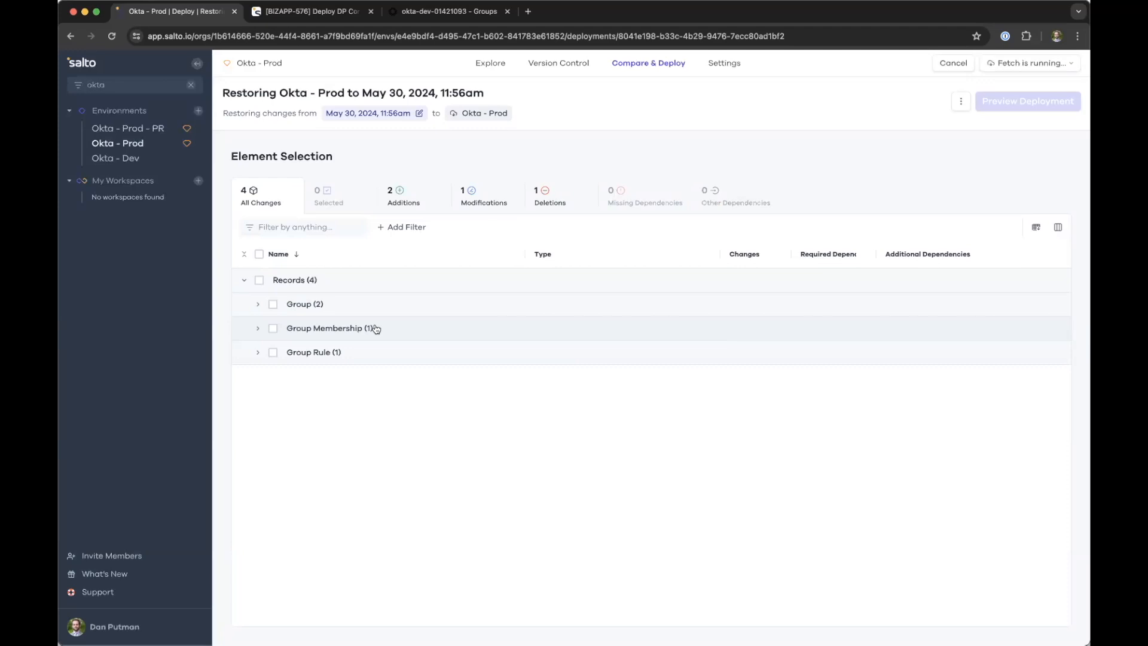
- Inspect the details of the DP Group 2 group among the changes and select it for restoring
left_click(258, 304)
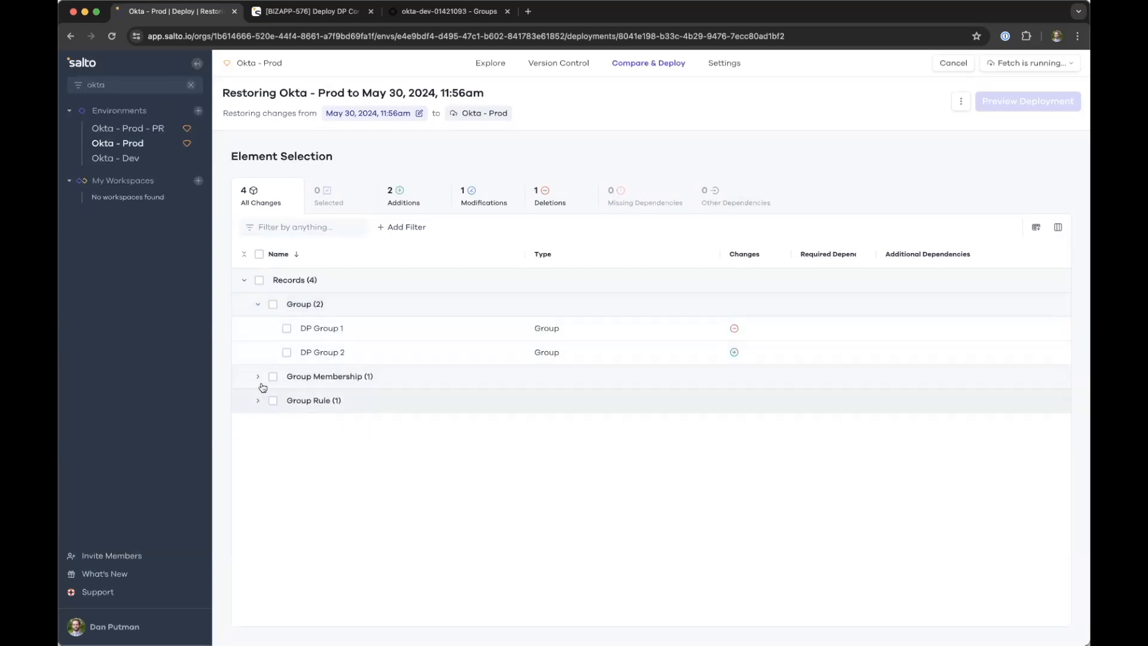
left_click(334, 357)
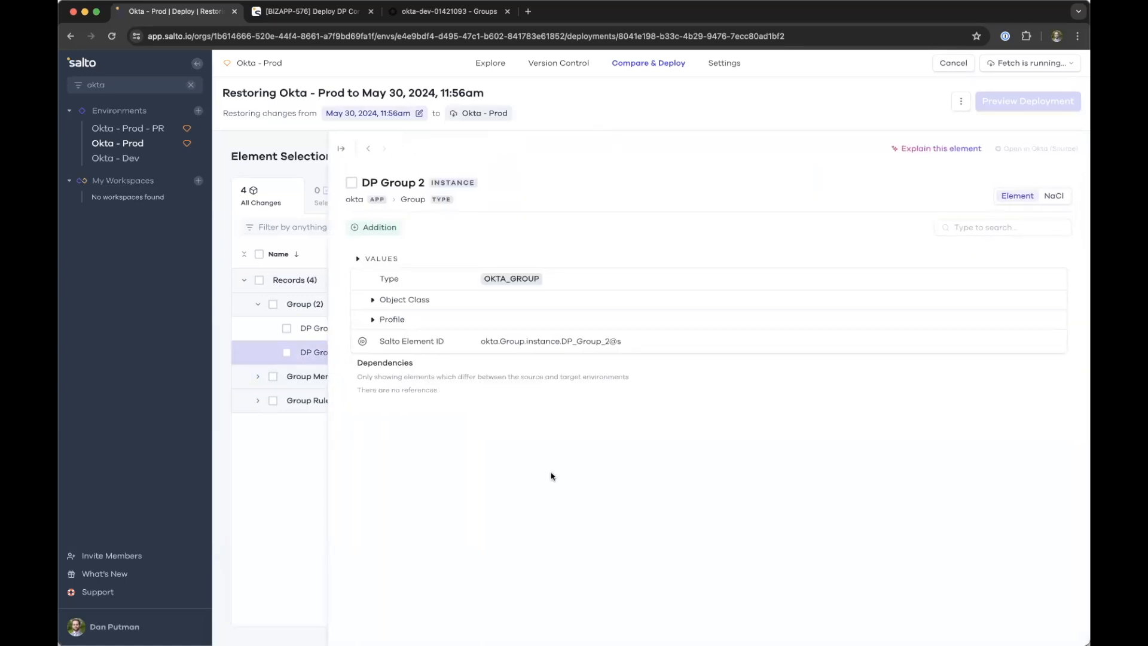
left_click(278, 425)
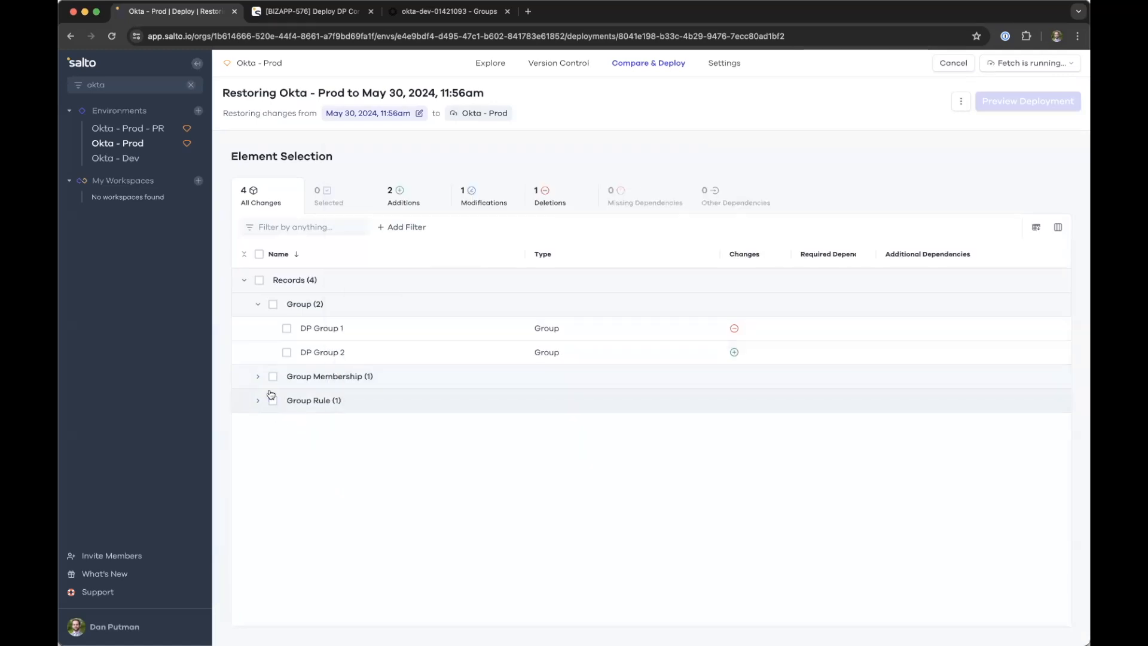
left_click(286, 352)
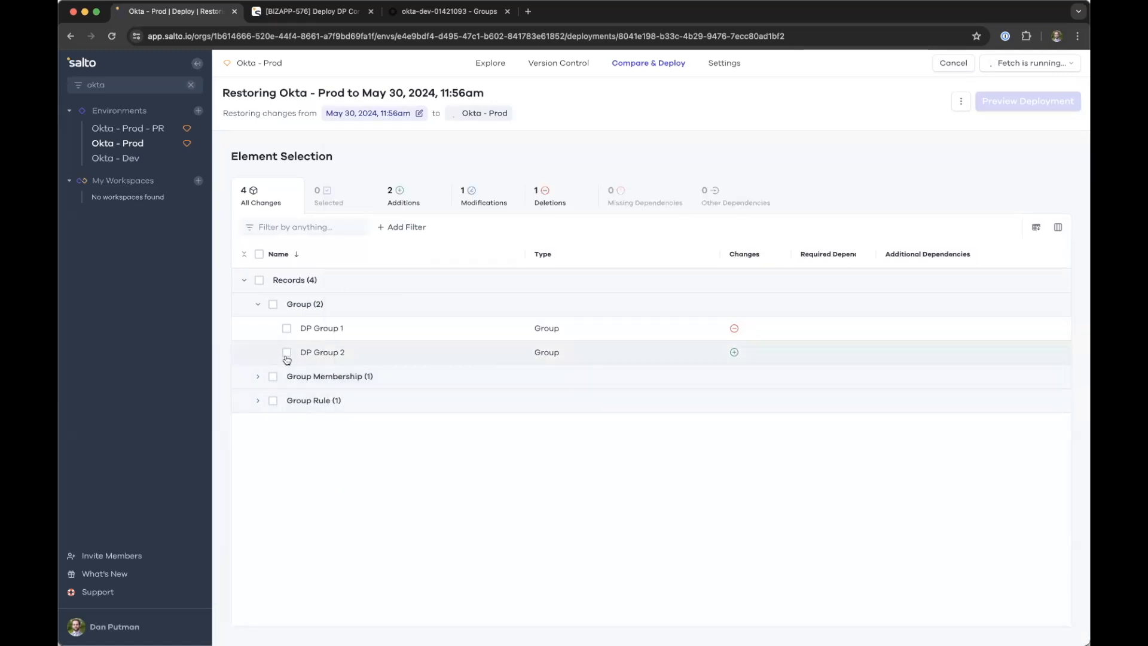
- Inspect the members of the DP Group 2 group membership, select it for restoring too, and close its details
left_click(258, 376)
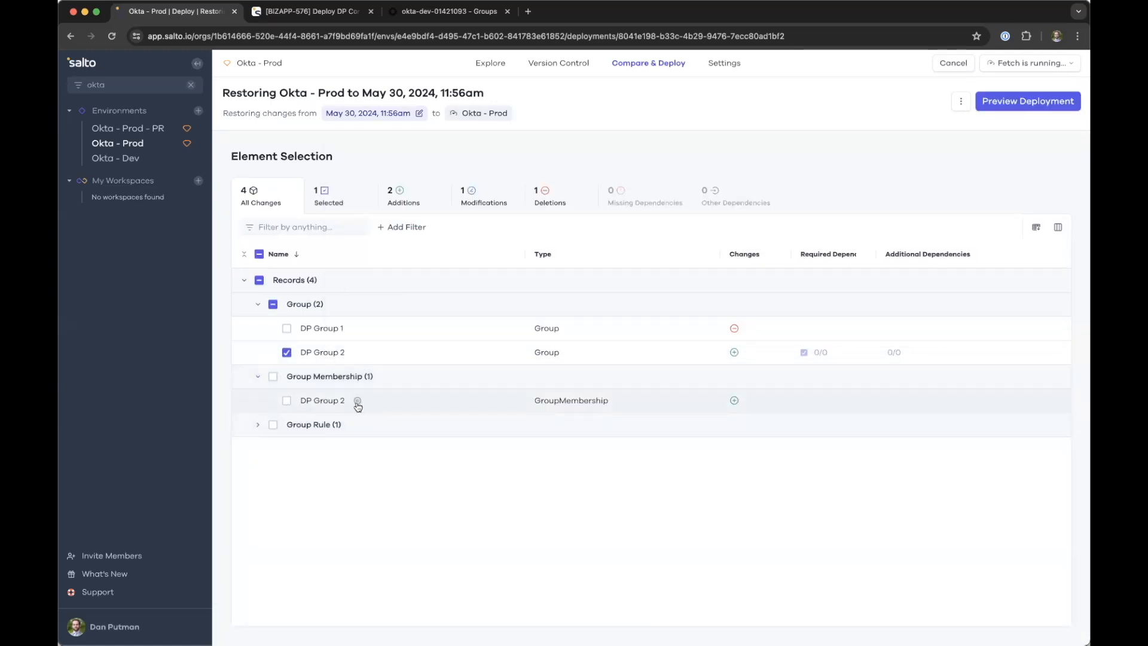
left_click(324, 408)
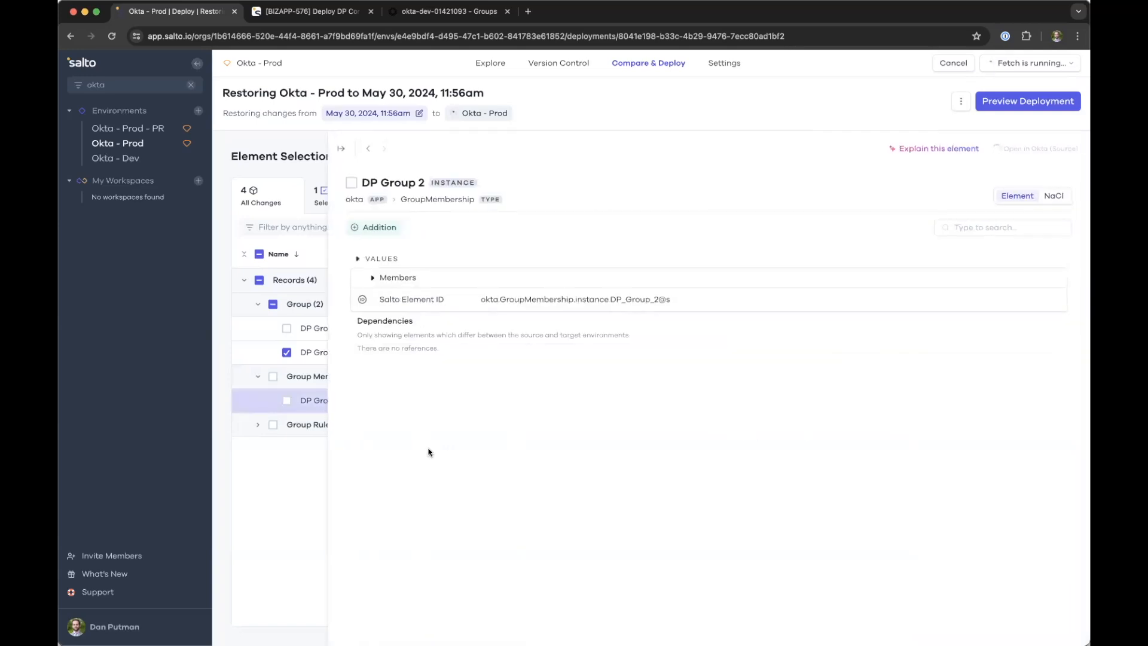
left_click(371, 280)
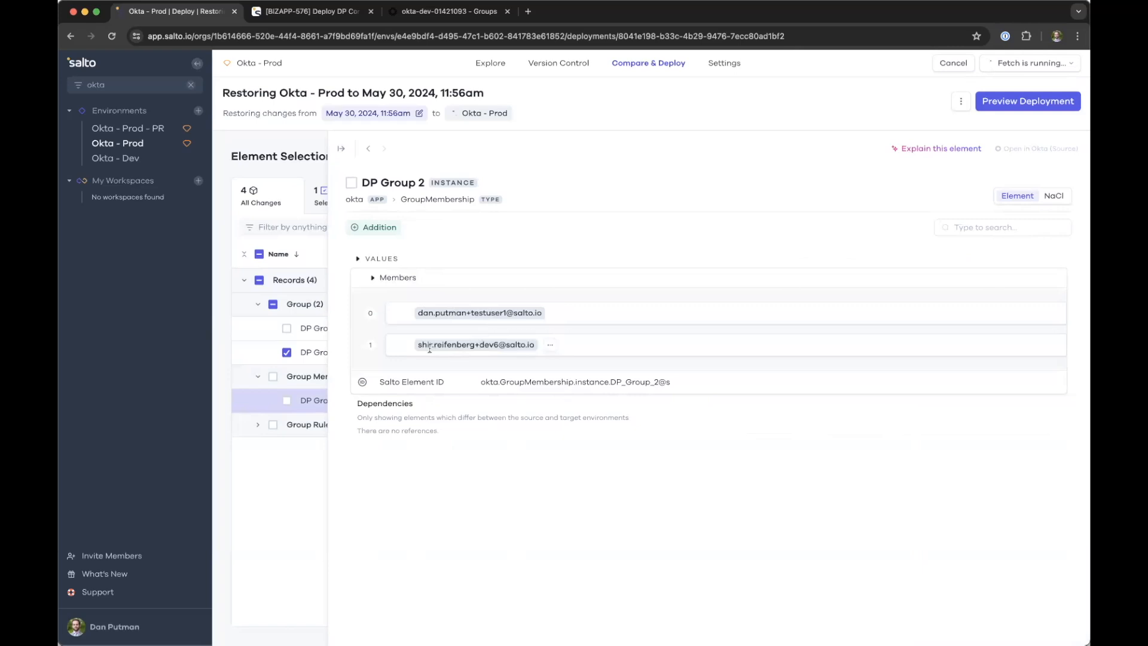
left_click(287, 401)
left_click(277, 519)
- Preview the restore deployment, deploy its new elements to the sensitive Okta - Prod environment, and dismiss the fetch notification
left_click(997, 105)
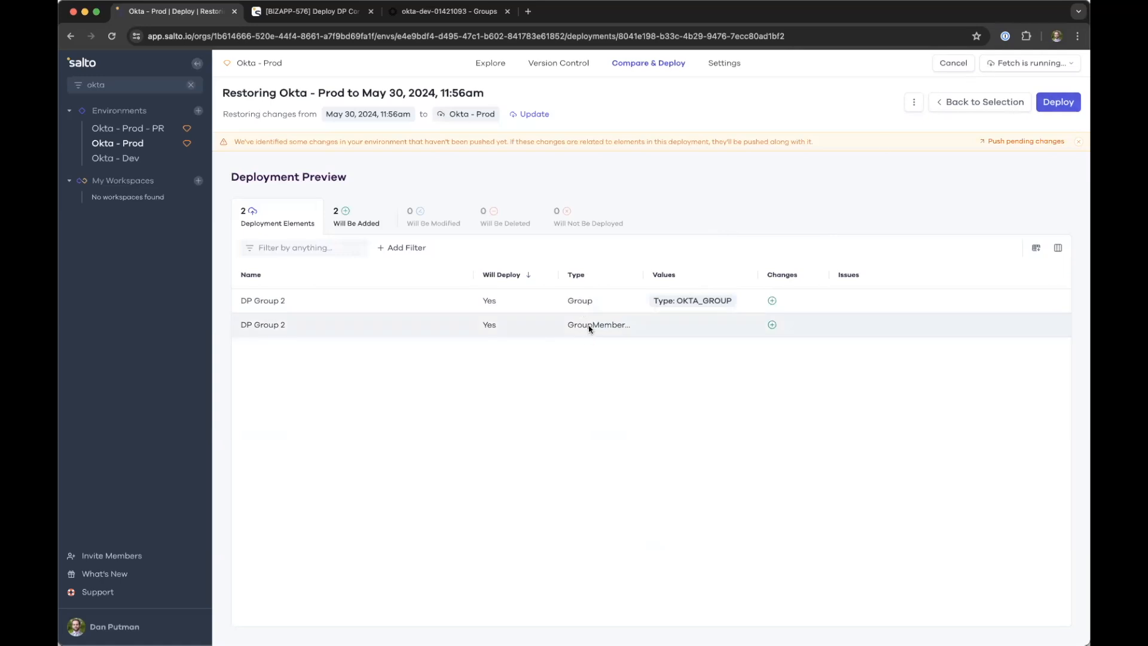
left_click(1054, 109)
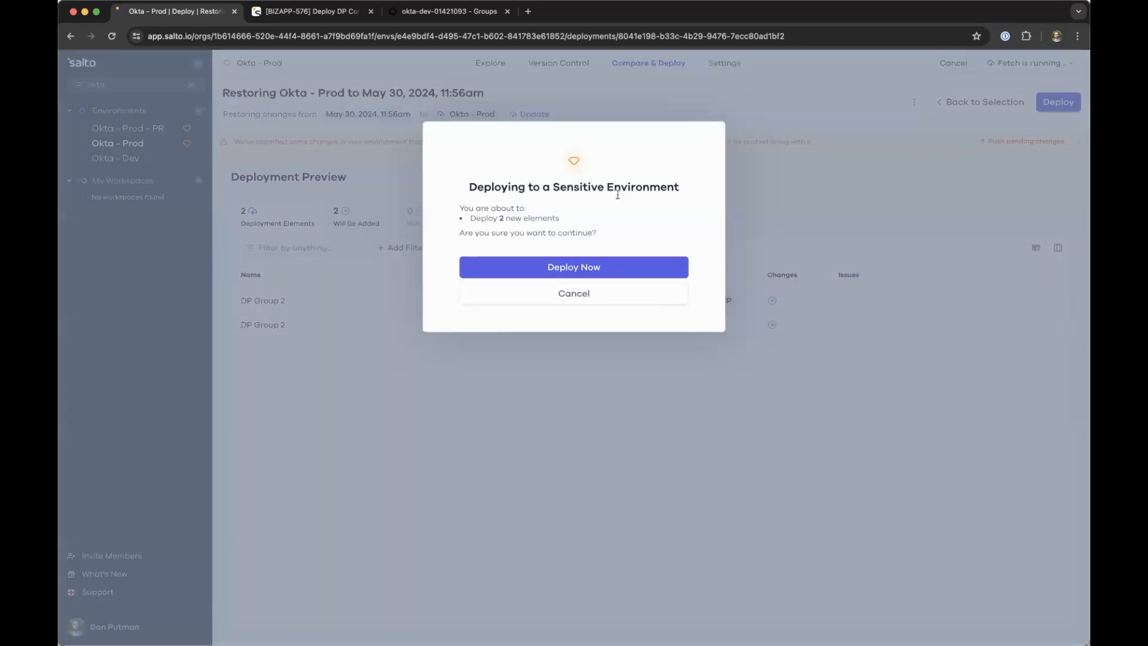
left_click(624, 273)
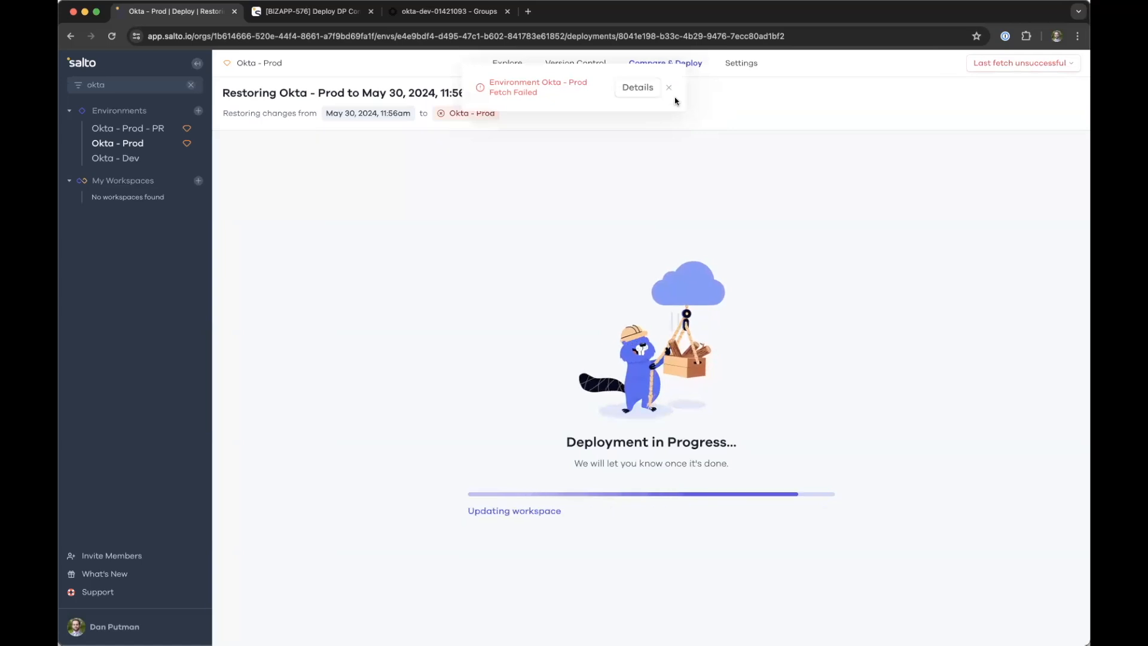
left_click(668, 88)
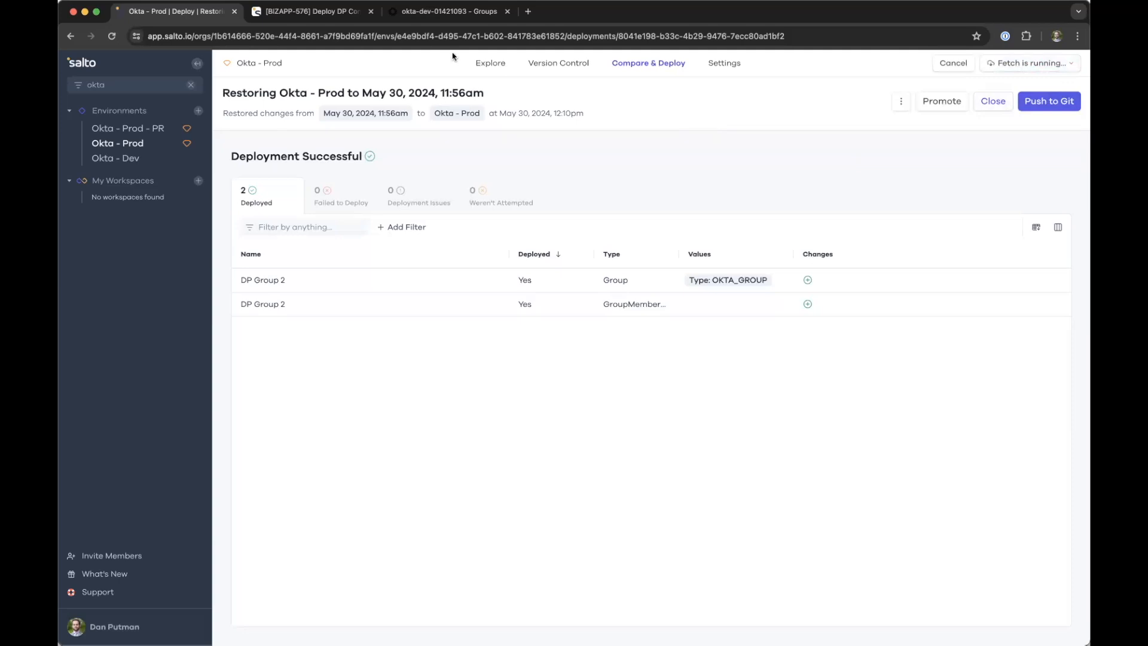
- Switch to the Okta admin console, list all groups, and open DP Group 2 to check its people
left_click(449, 11)
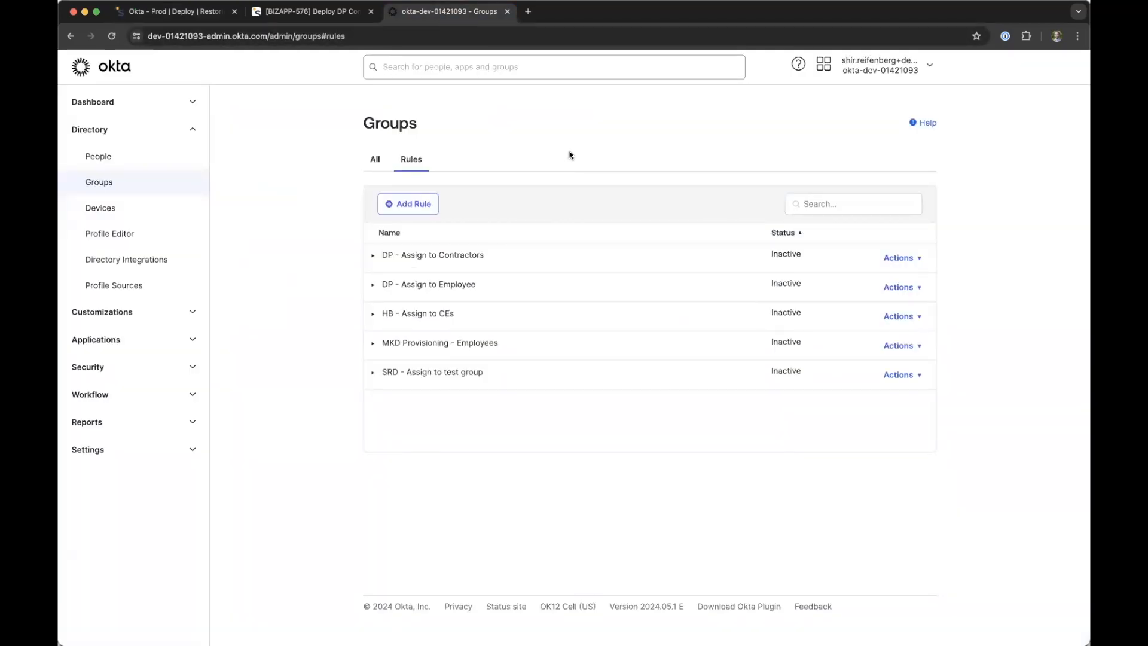
left_click(374, 159)
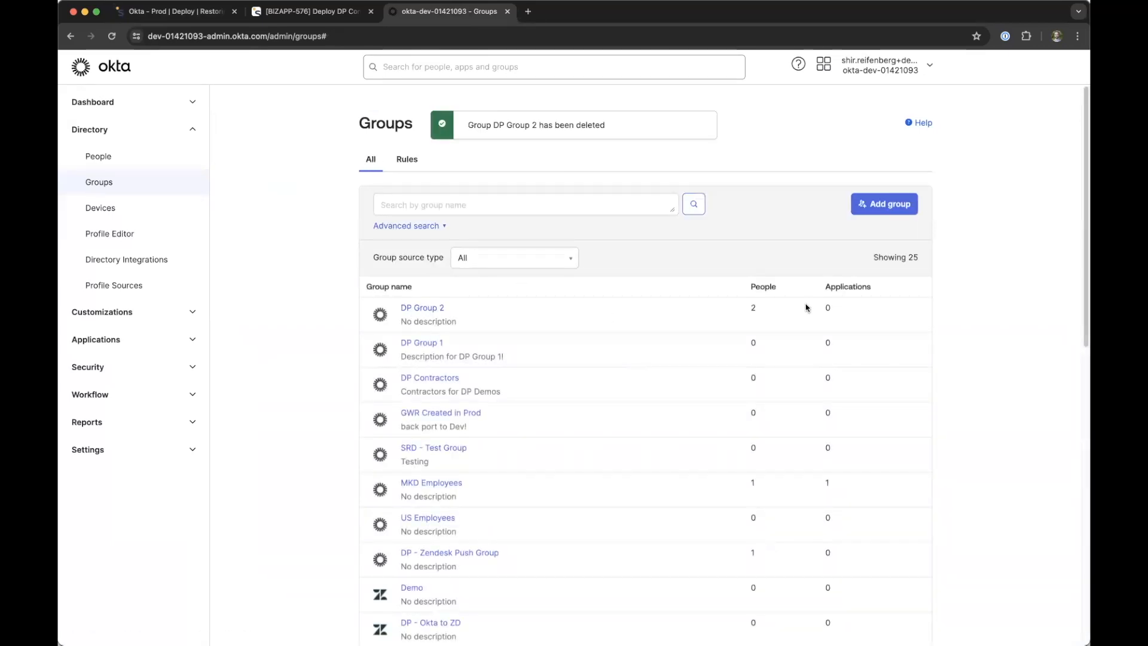
left_click(411, 306)
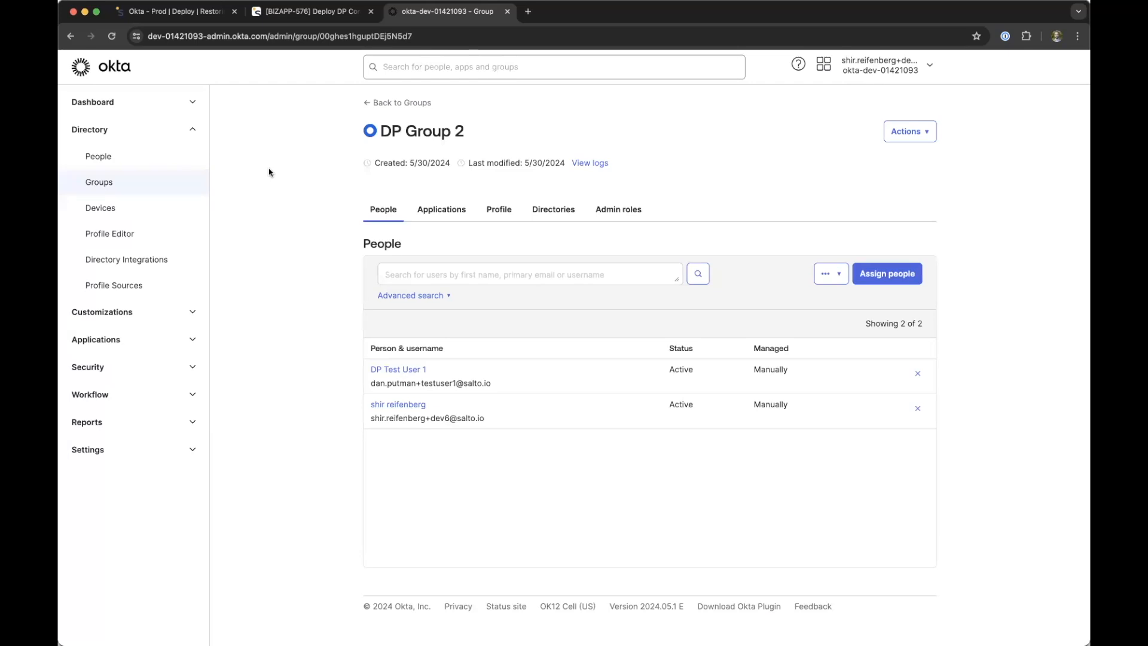
- Return to Salto and open the Group Memberships notification in Okta - Prod's change monitoring settings
left_click(174, 11)
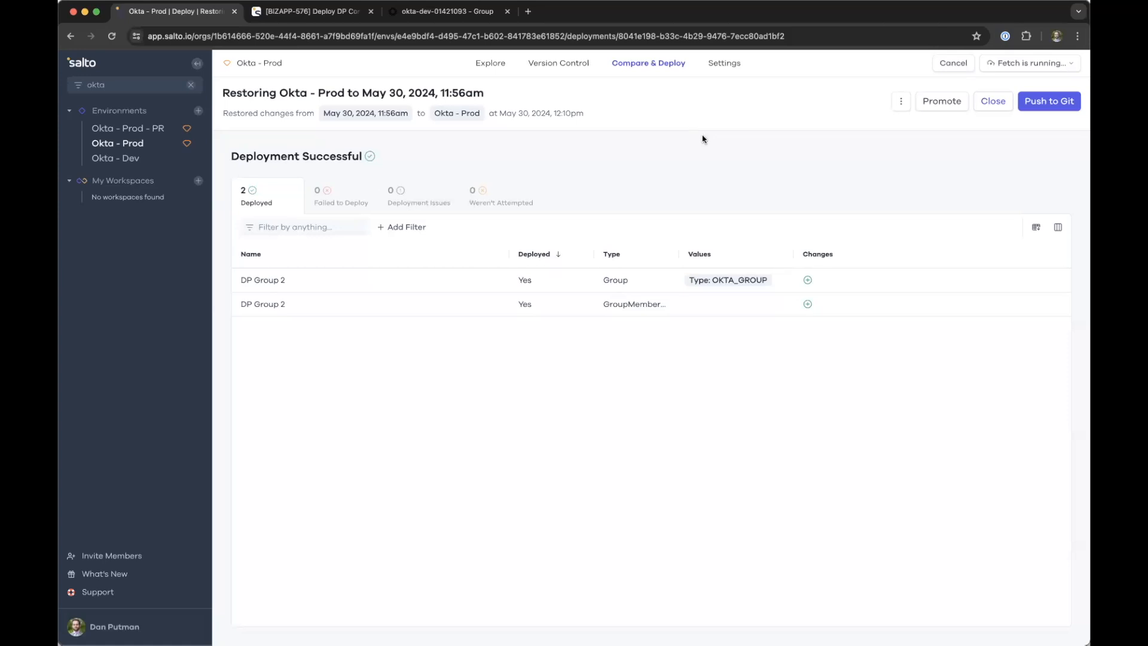
left_click(732, 65)
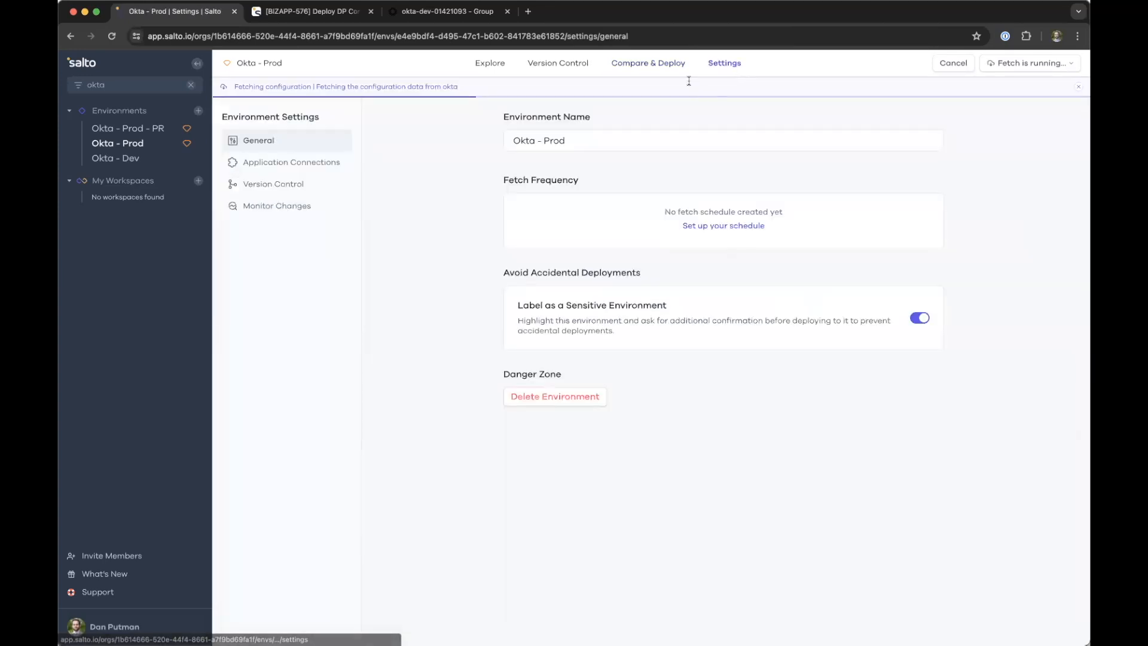
left_click(312, 214)
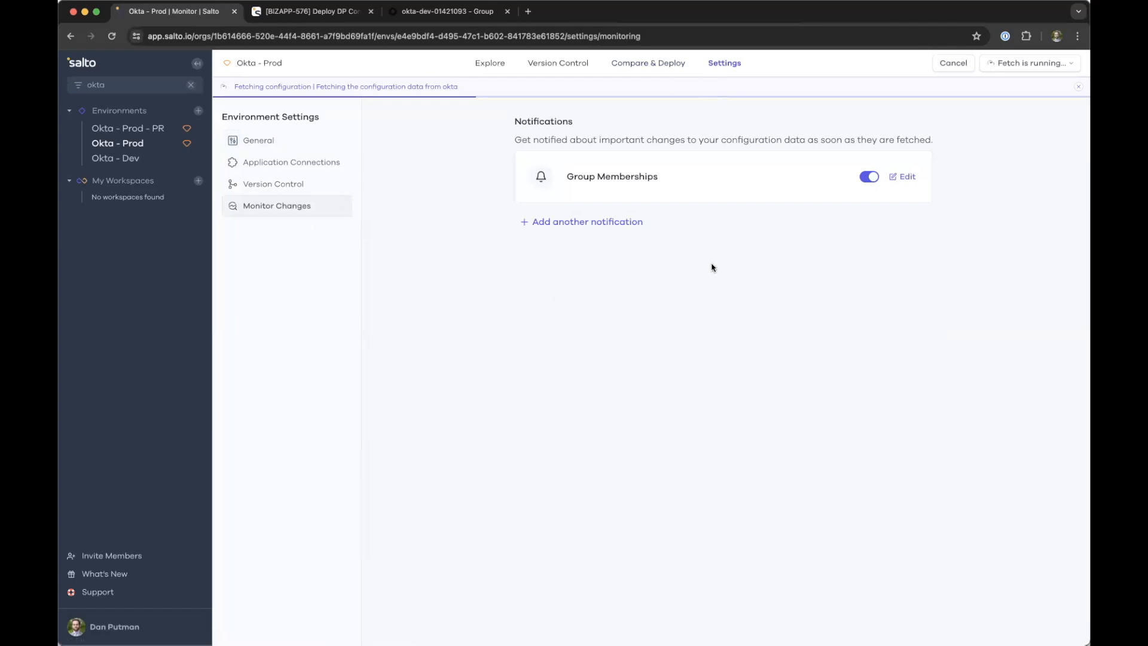
left_click(905, 177)
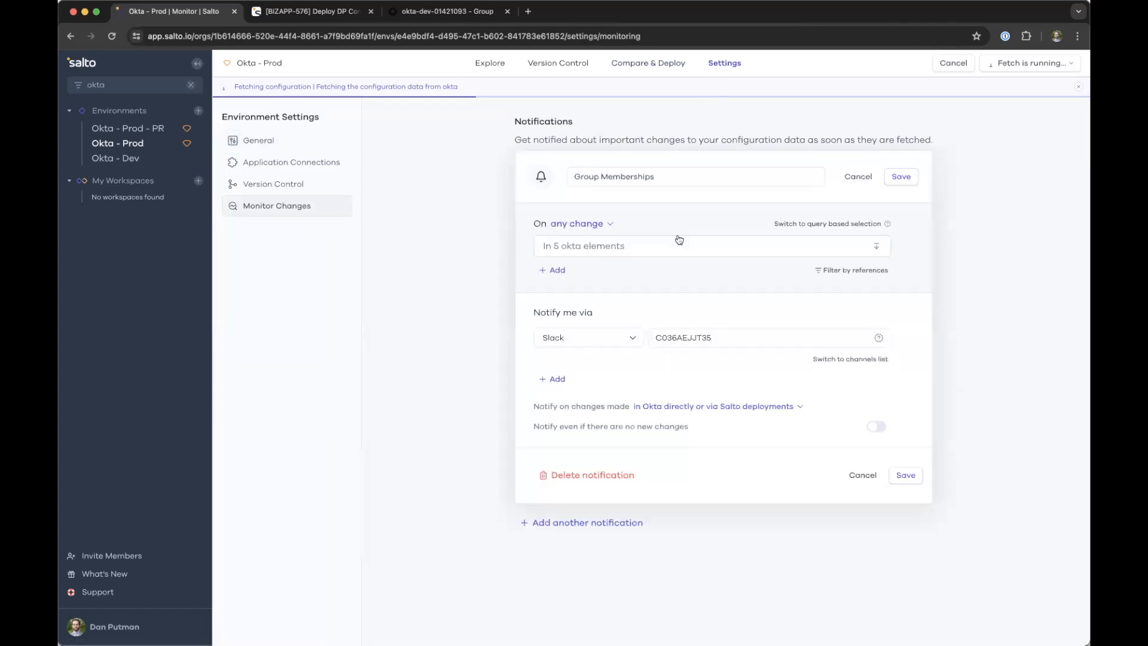
- Expand the notification's monitored Okta elements and examine which instance types are selected
left_click(615, 247)
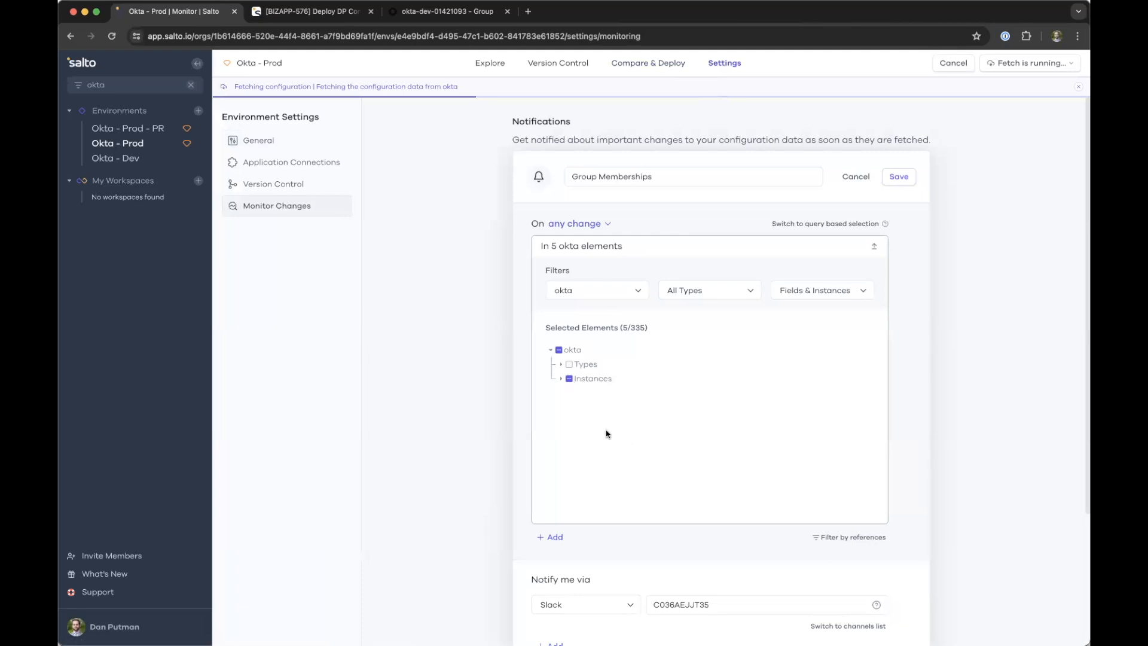
left_click(561, 379)
scroll(598, 441, "down", 5)
scroll(604, 442, "up", 4)
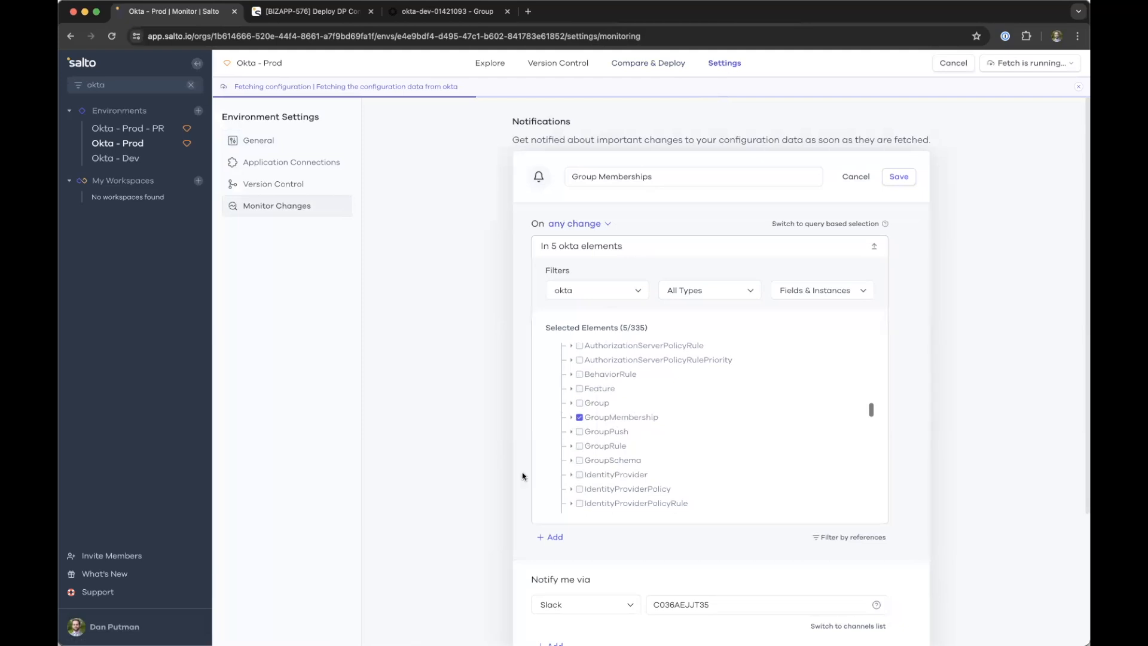
- Examine the notification's delivery channel choices and the options for which change sources trigger it, leaving both as set
scroll(526, 472, "down", 3)
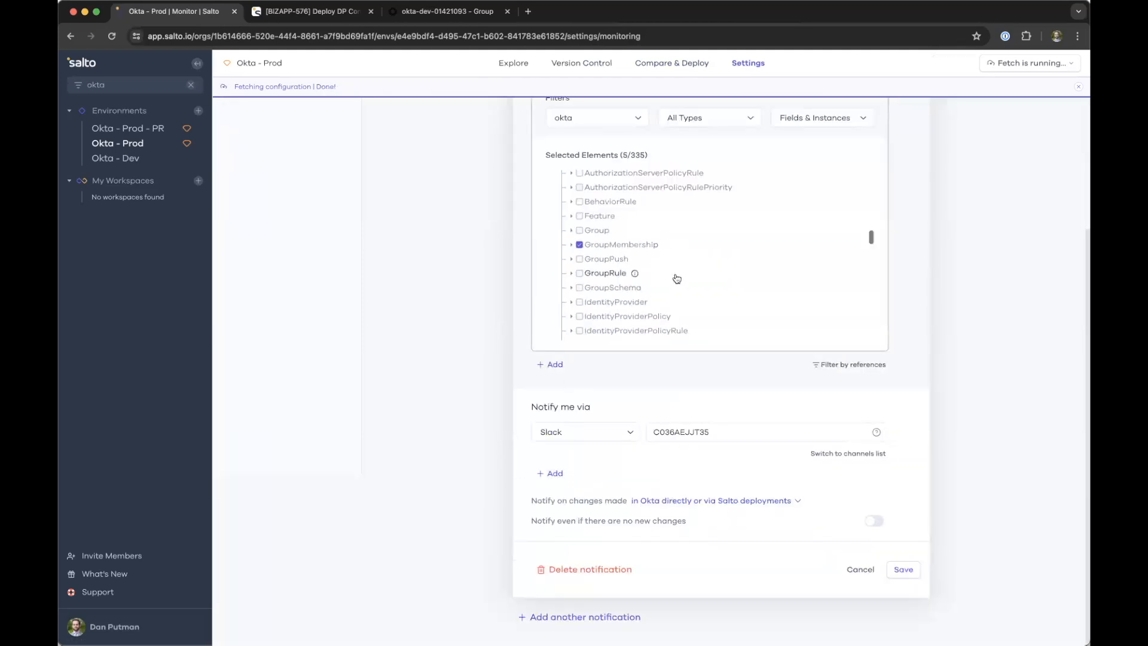
left_click(612, 433)
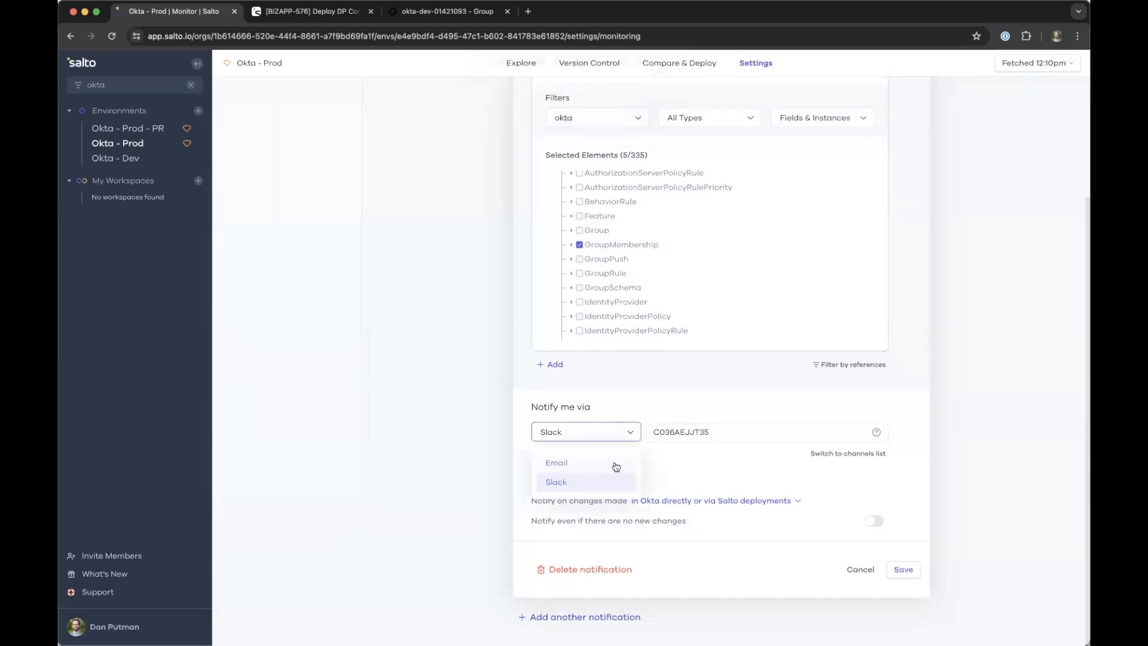
left_click(921, 478)
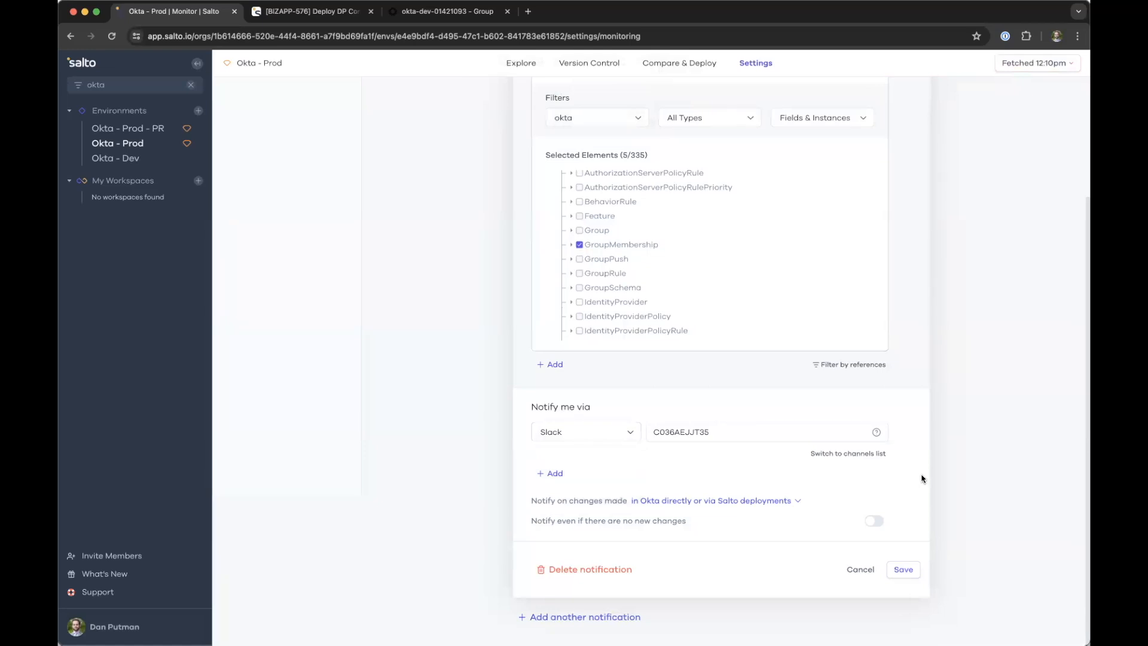
left_click(753, 502)
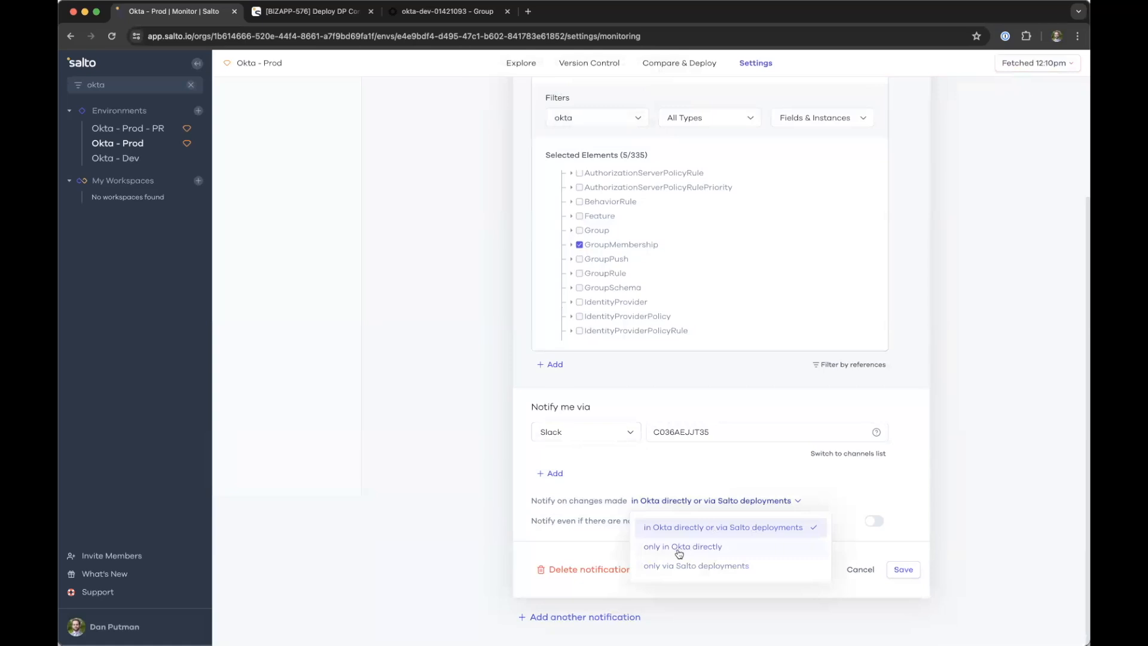
left_click(449, 449)
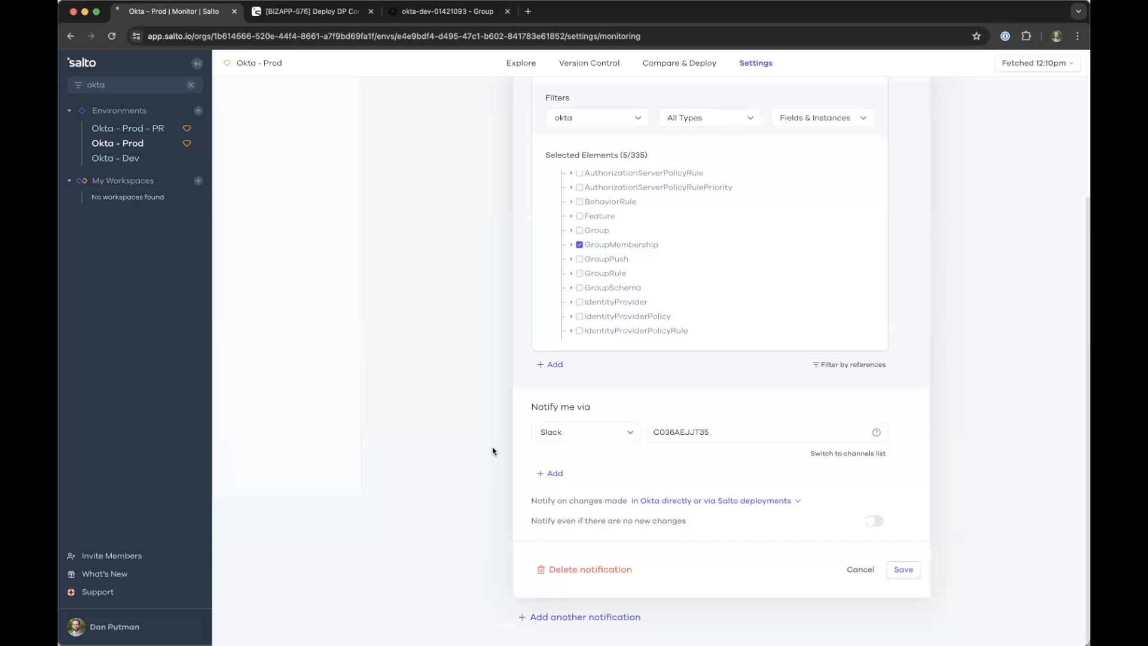
scroll(508, 383, "up", 5)
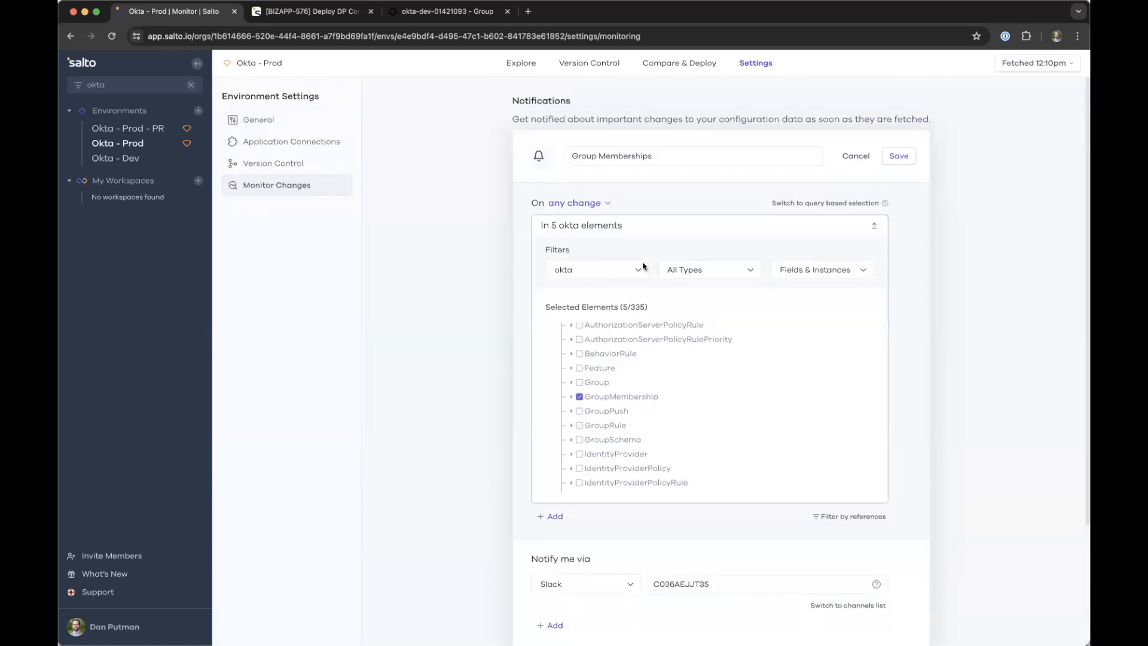